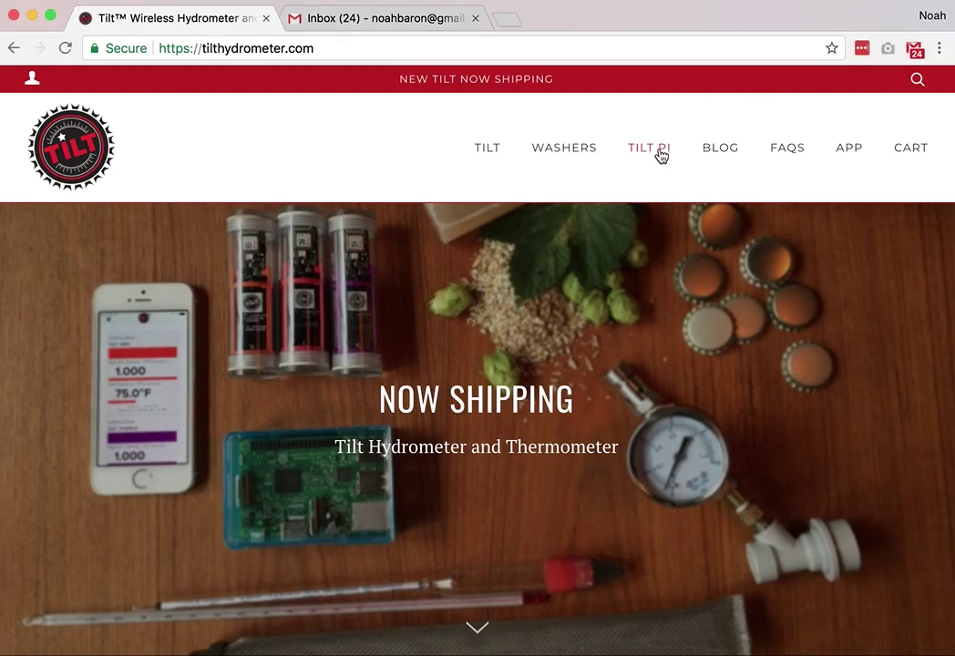
- Go to the Tilt site's APP page and open the Tilt Cloud App Google Sheets template
click(845, 155)
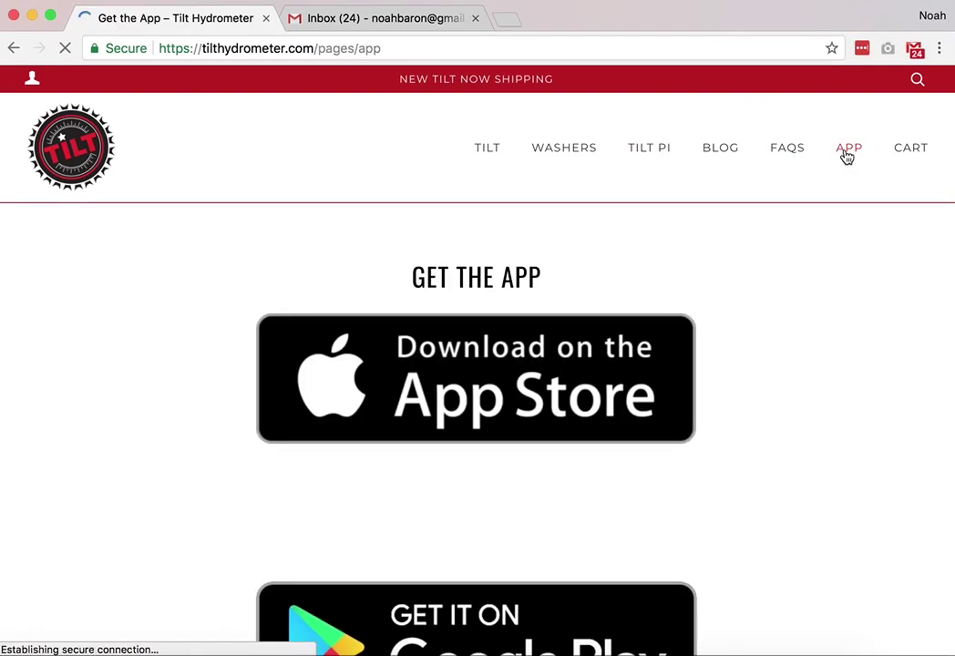
scroll(817, 337, down, 5)
scroll(817, 338, down, 5)
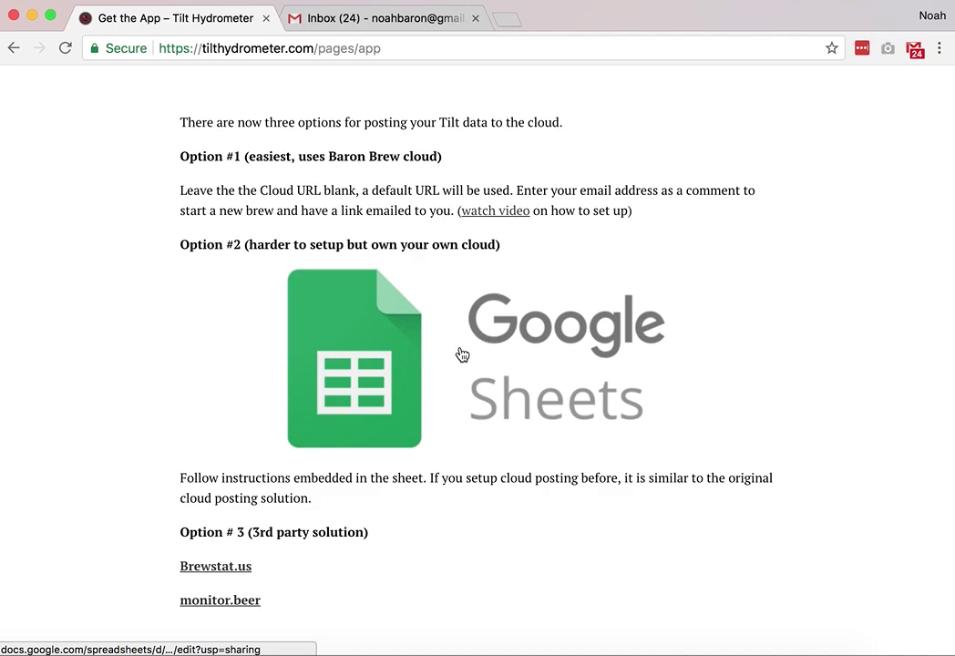
click(380, 364)
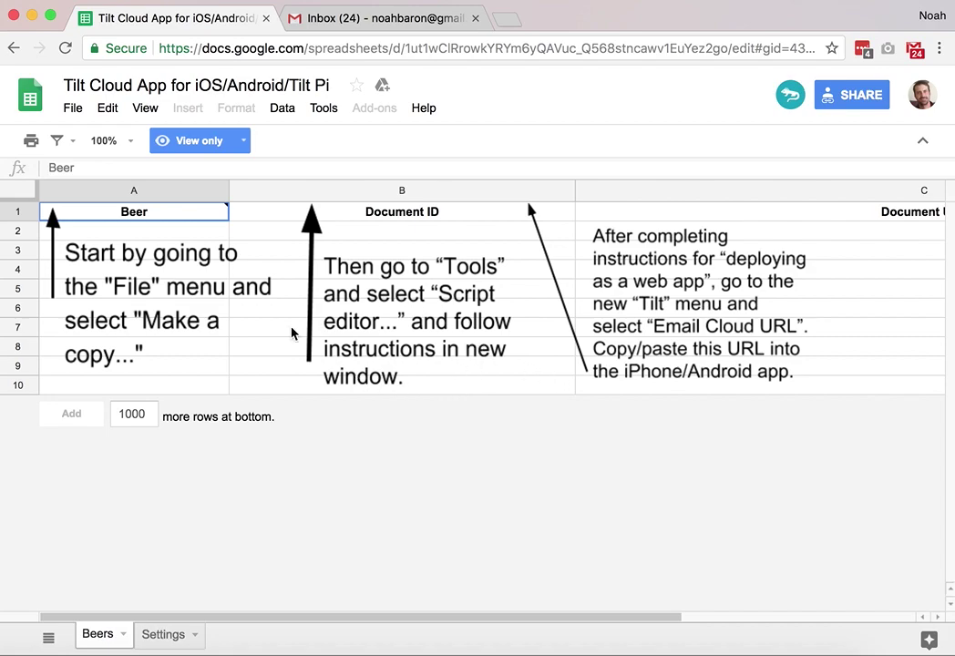
- Make an editable copy of the template, 'Copy of Tilt Cloud App for iOS/Android/Tilt Pi', in My Drive
mouse_move(105, 212)
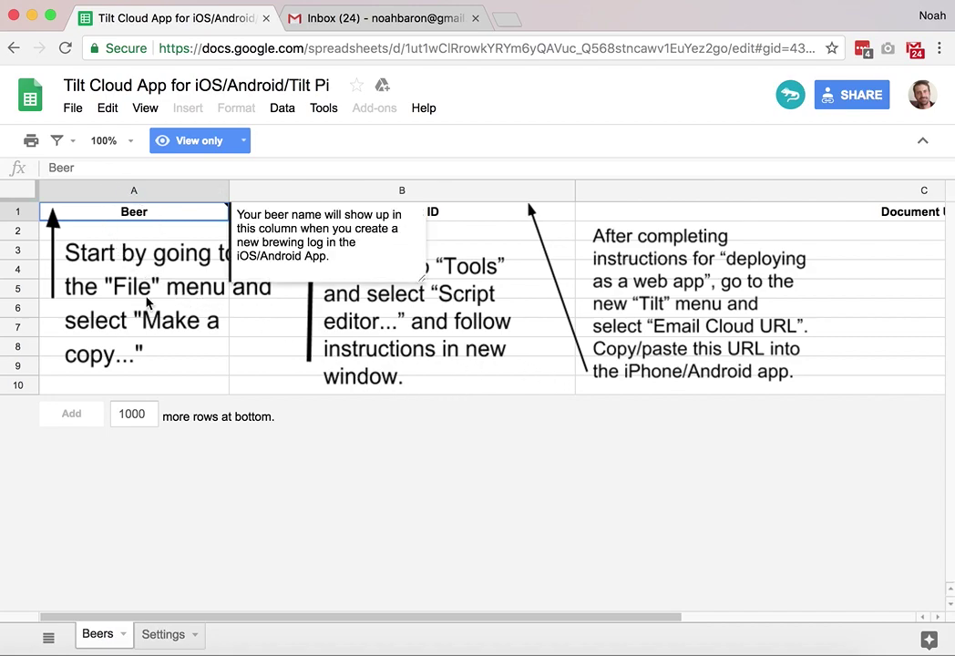
click(75, 113)
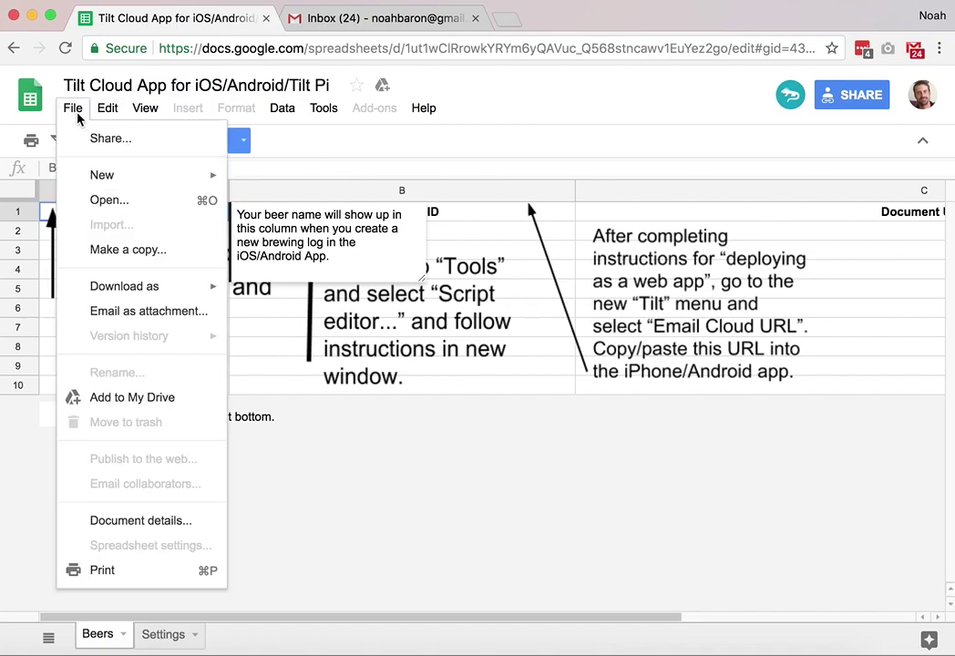
click(126, 250)
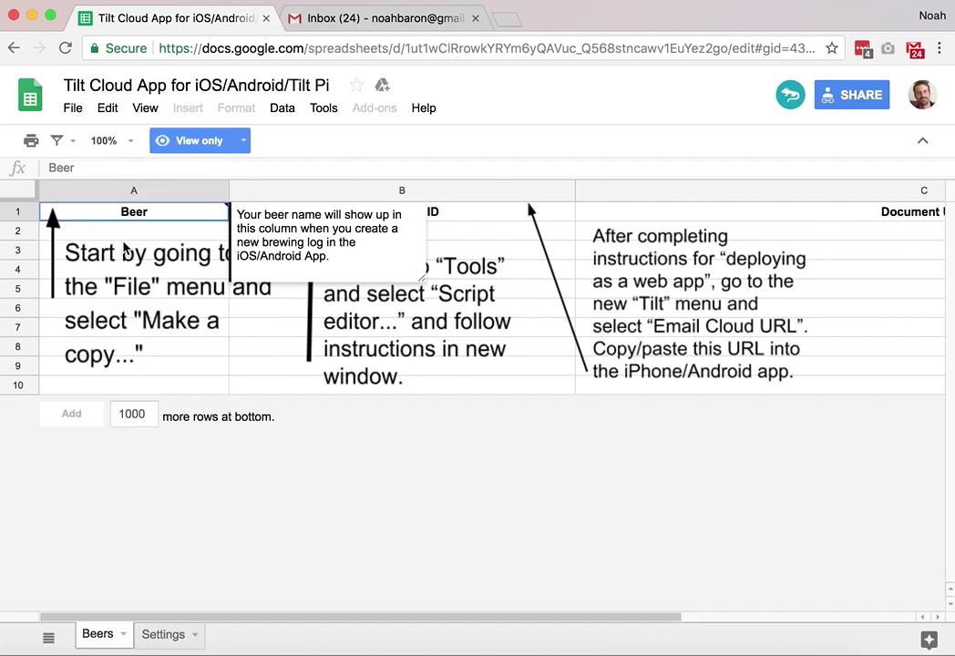
click(397, 431)
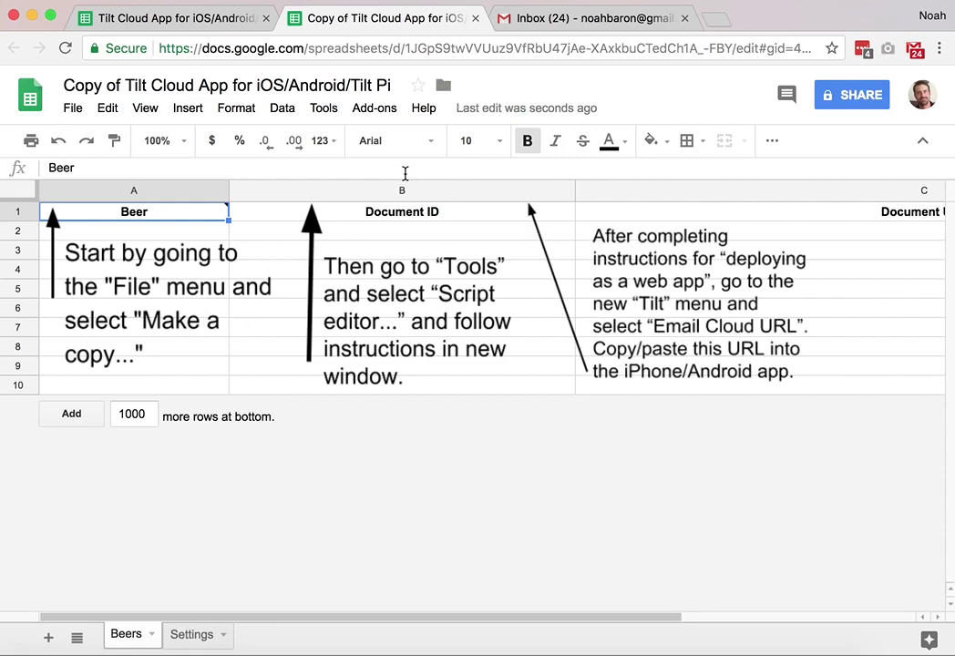
- Open the copy's Script editor to show the Tilt Cloud Template for Tilt App 1.6+ code
click(319, 110)
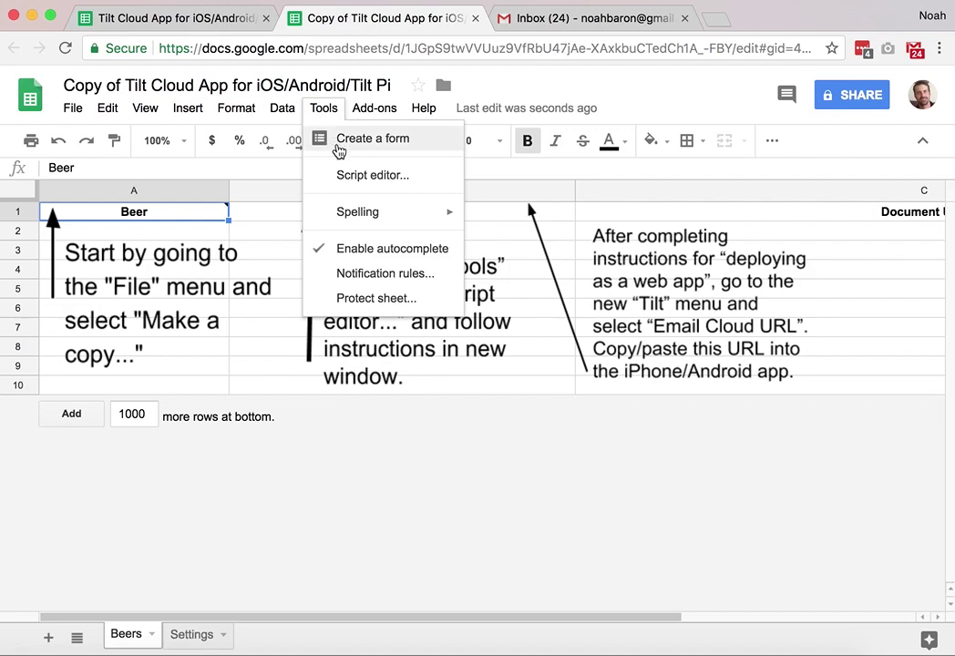
click(349, 174)
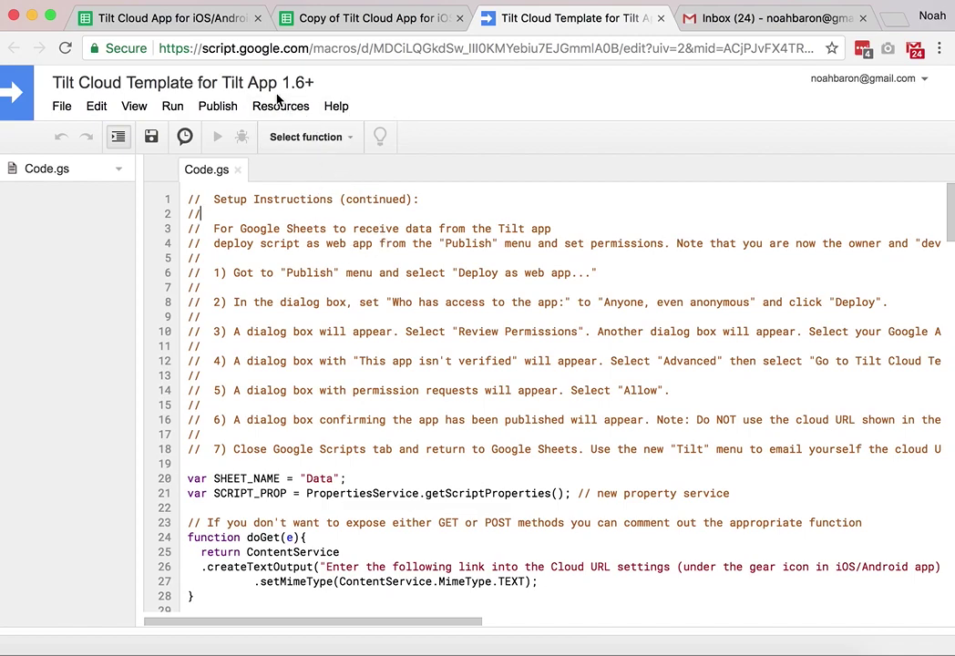
- Deploy the script as a web app accessible to Anyone, even anonymous, and begin permission review
click(220, 107)
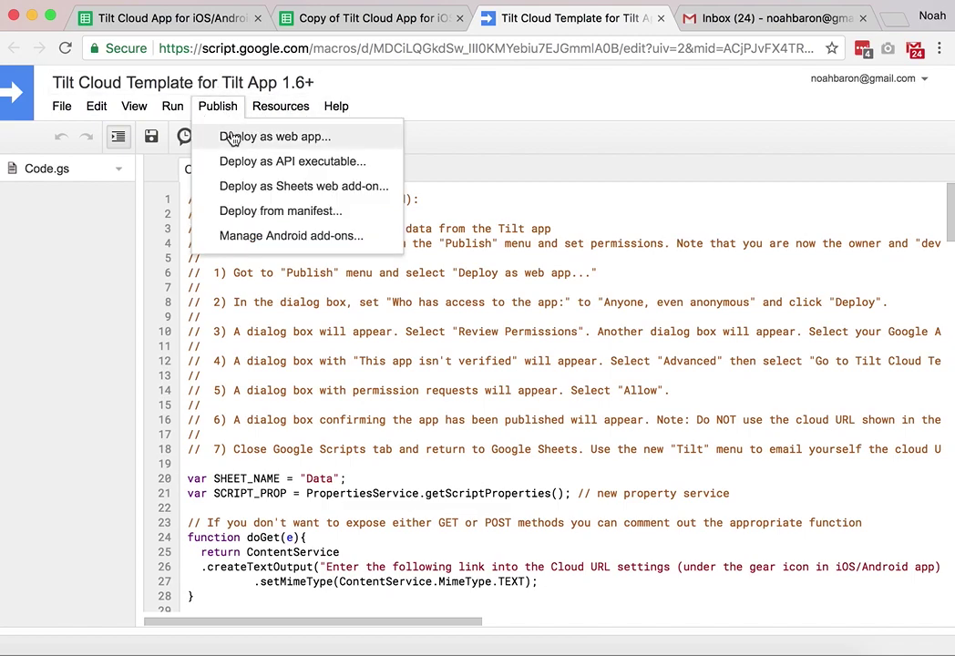
click(233, 137)
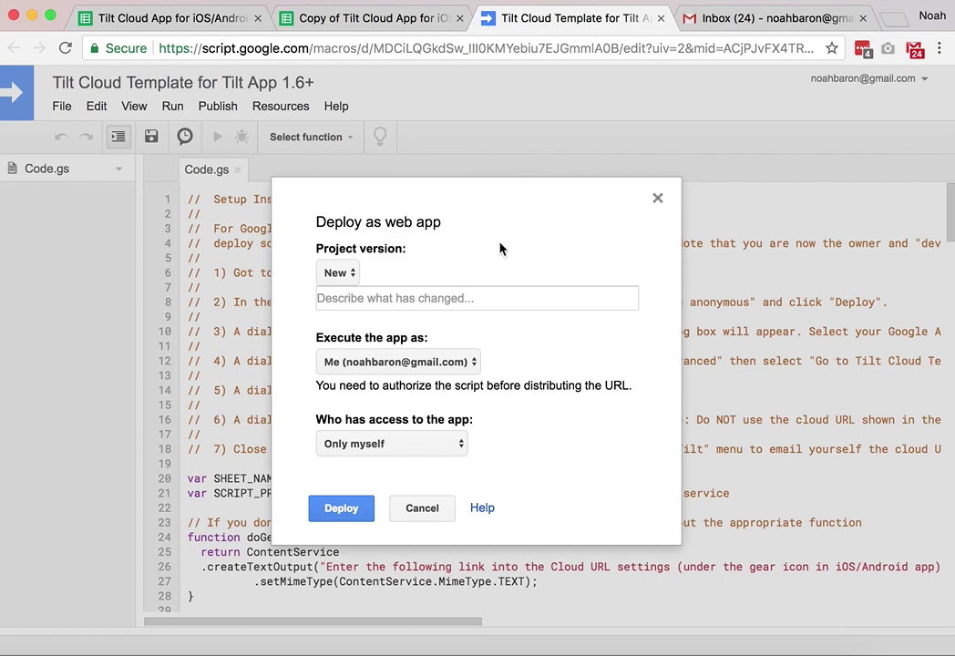
click(345, 445)
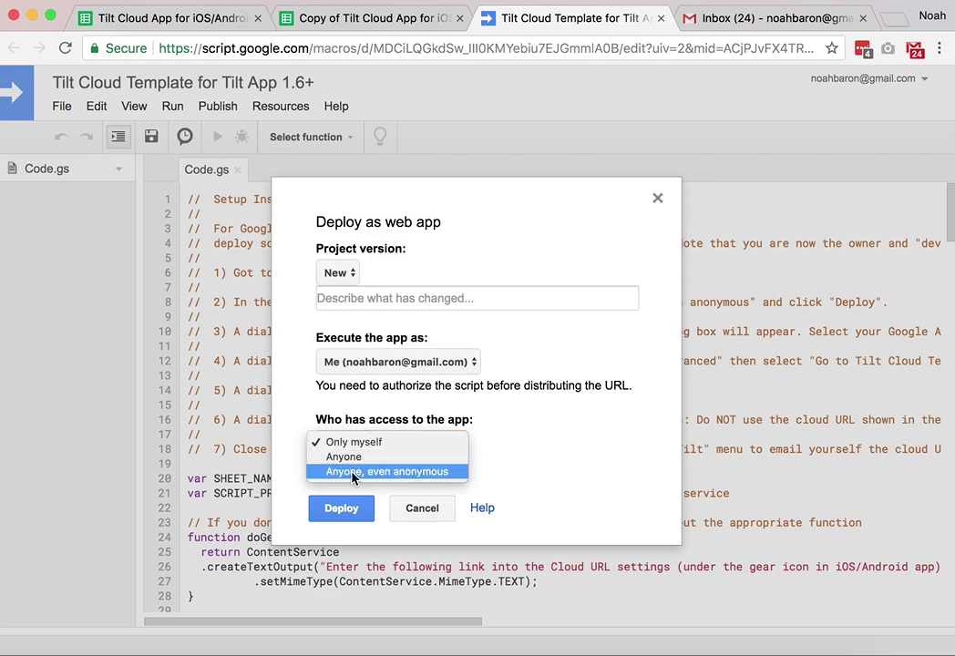
click(353, 475)
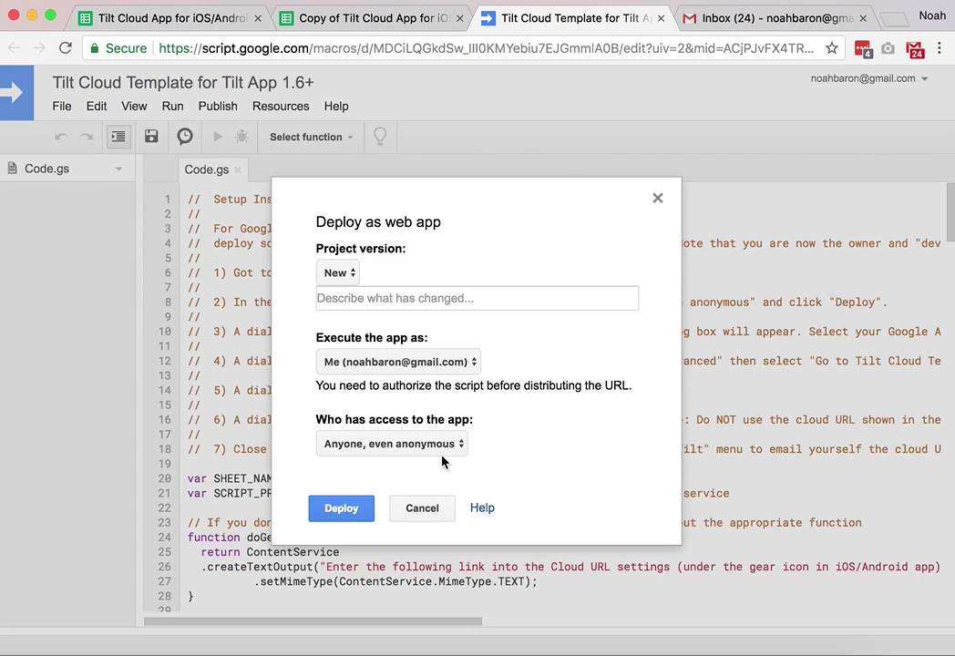
click(342, 508)
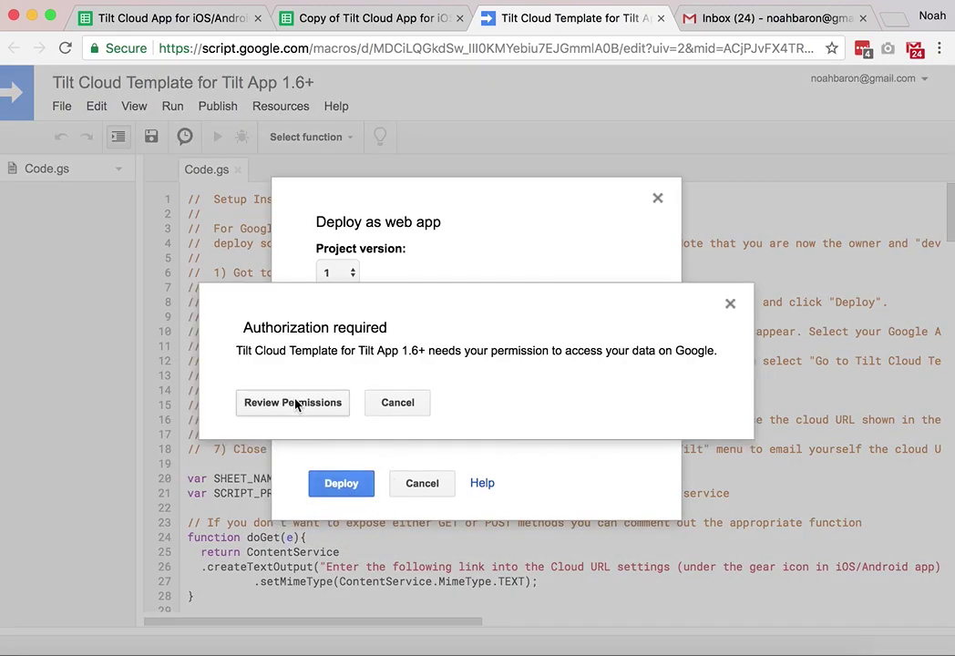
click(294, 403)
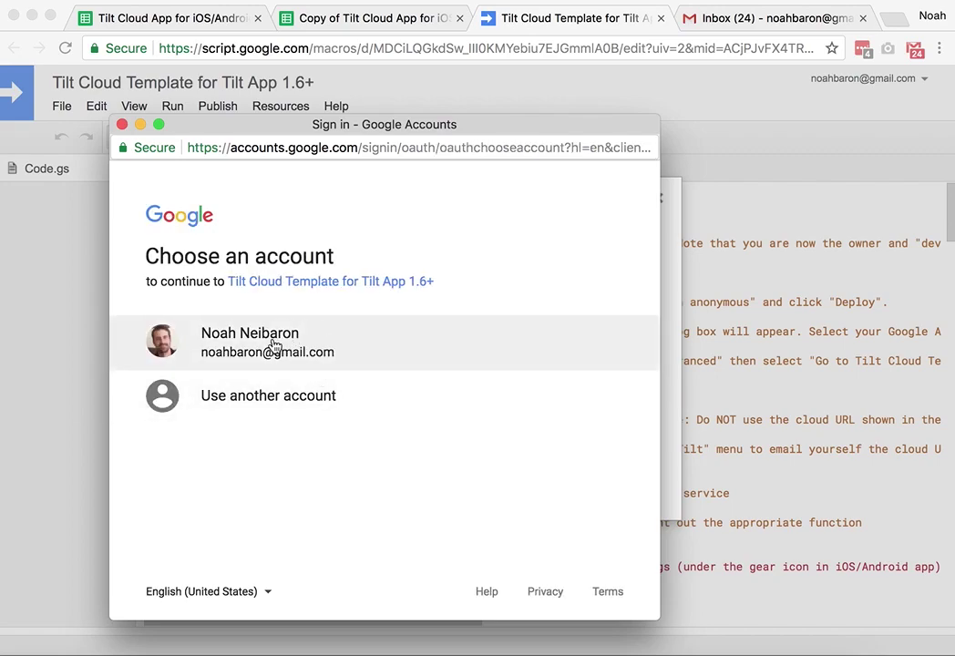
click(273, 345)
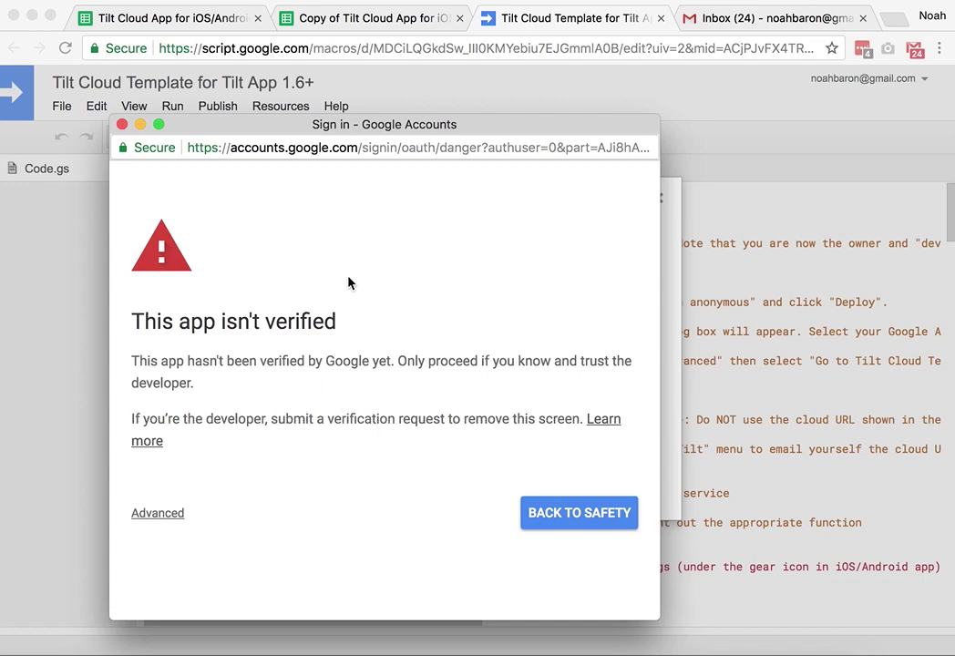
- Expand Advanced on the unverified-app warning and proceed to Tilt Cloud Template (unsafe)
drag(512, 126, 543, 89)
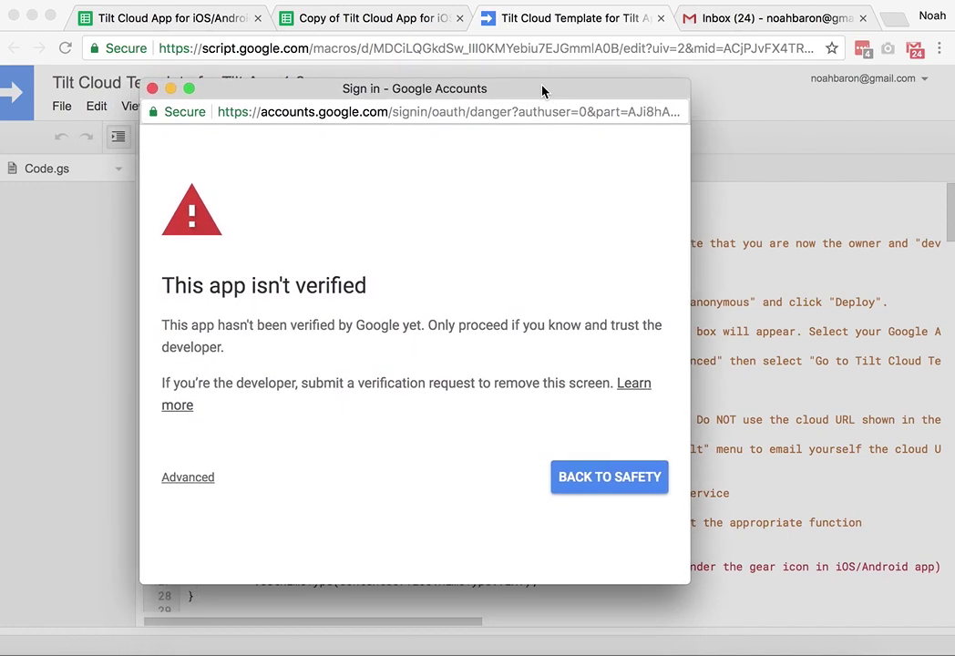
click(193, 477)
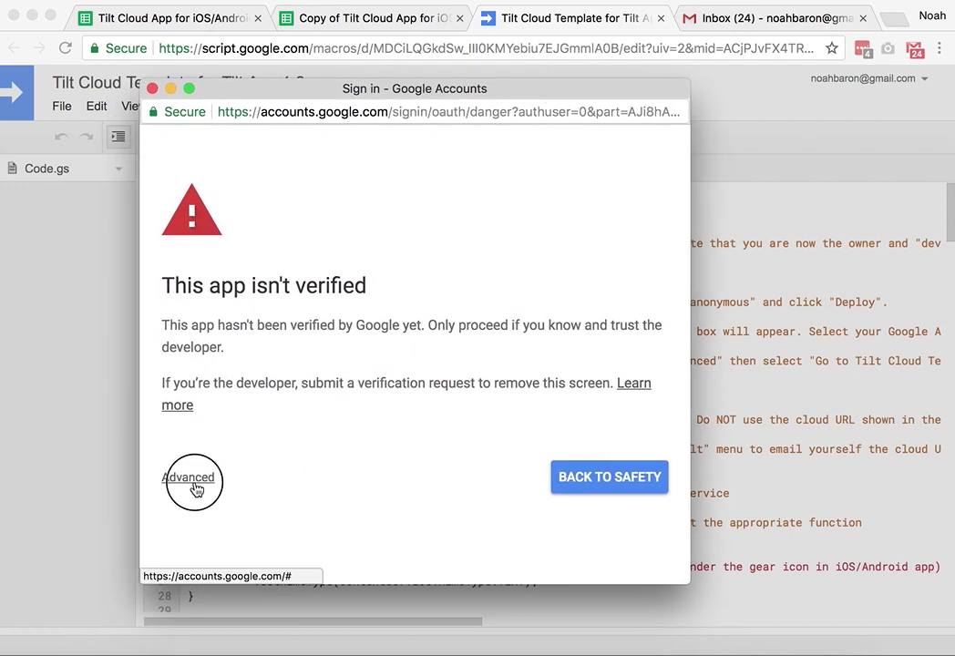
scroll(358, 479, down, 3)
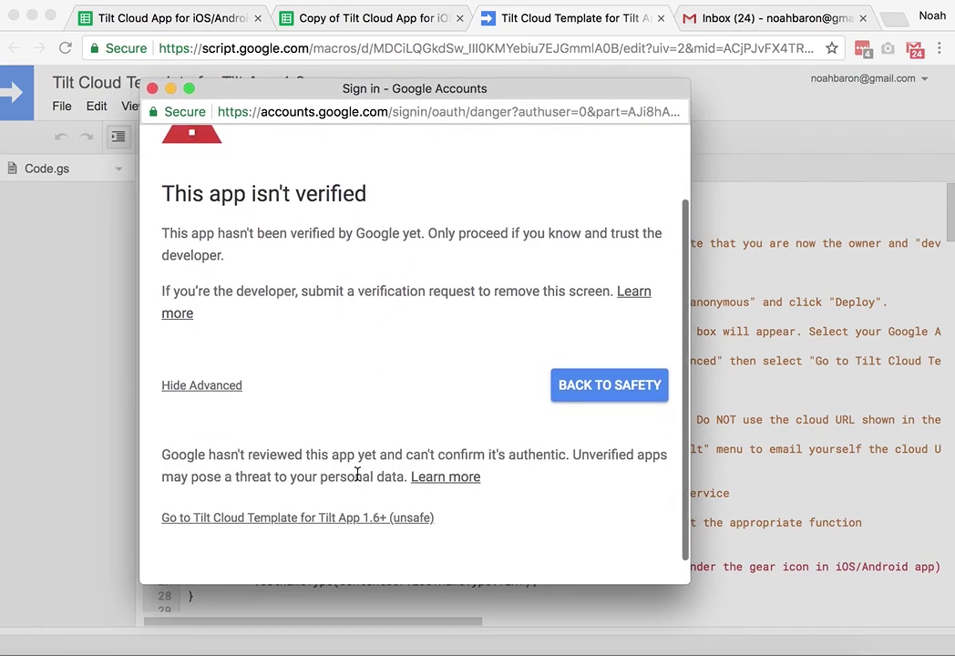
scroll(456, 519, down, 1)
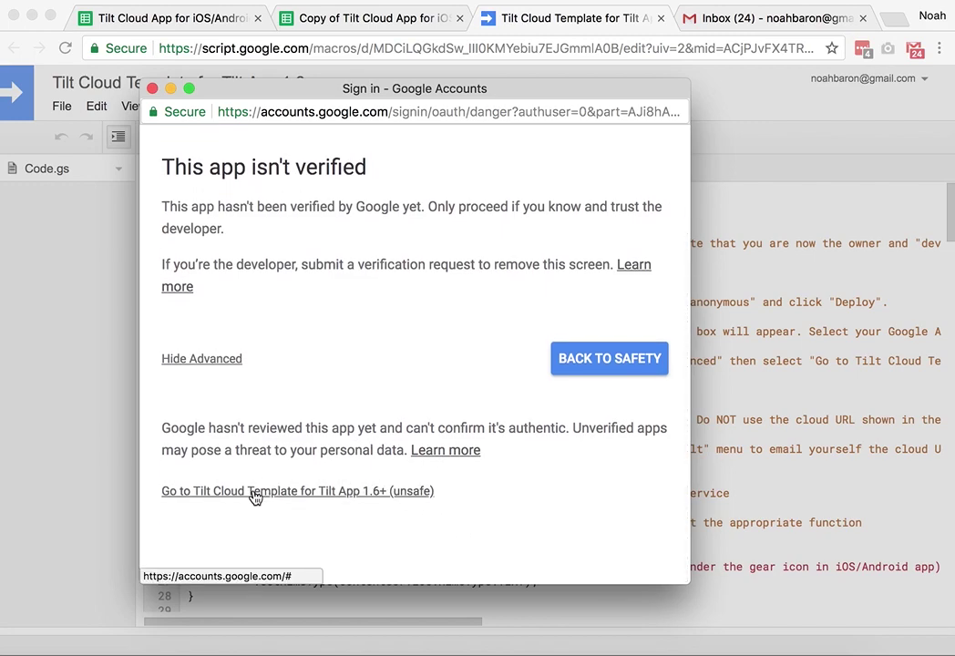
click(194, 361)
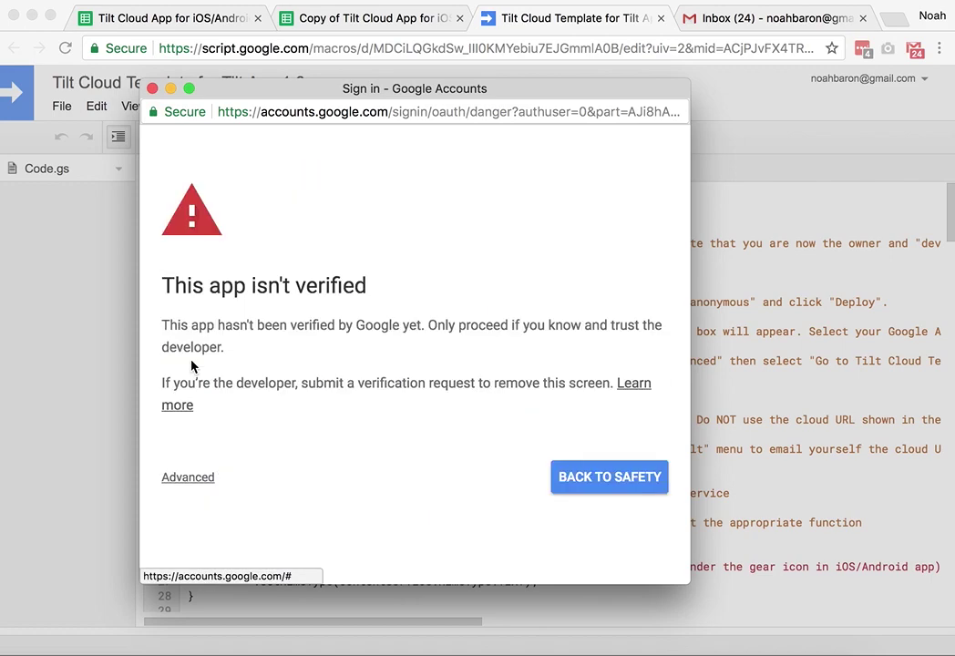
click(203, 488)
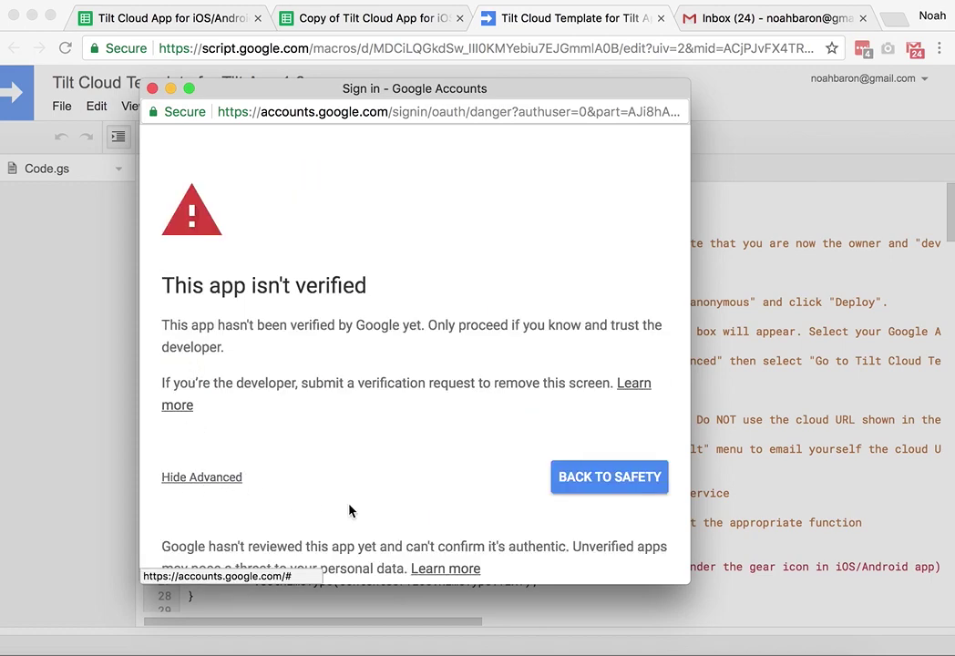
scroll(352, 512, down, 4)
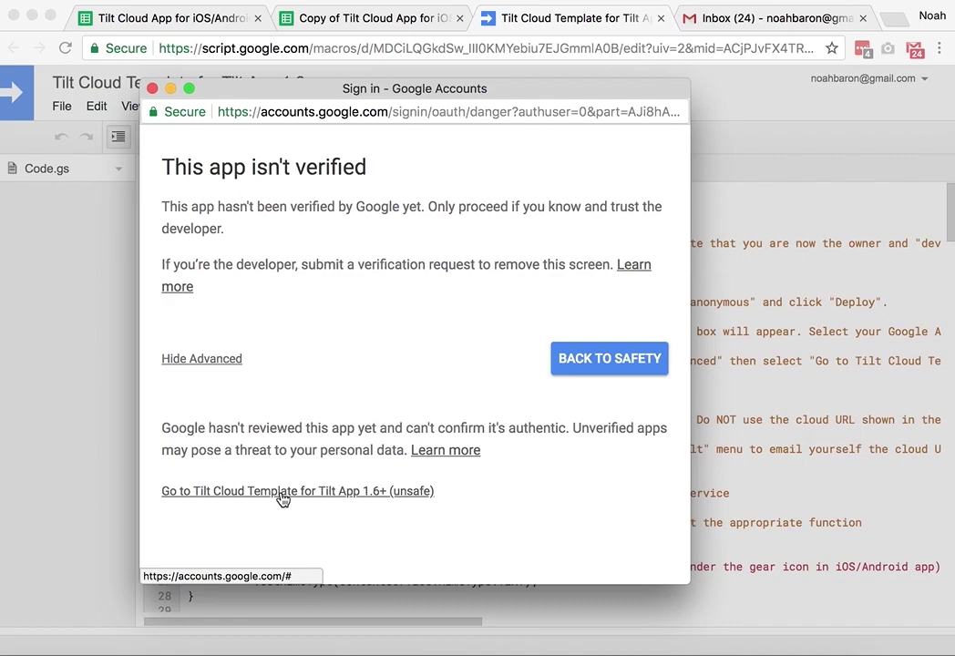
click(282, 492)
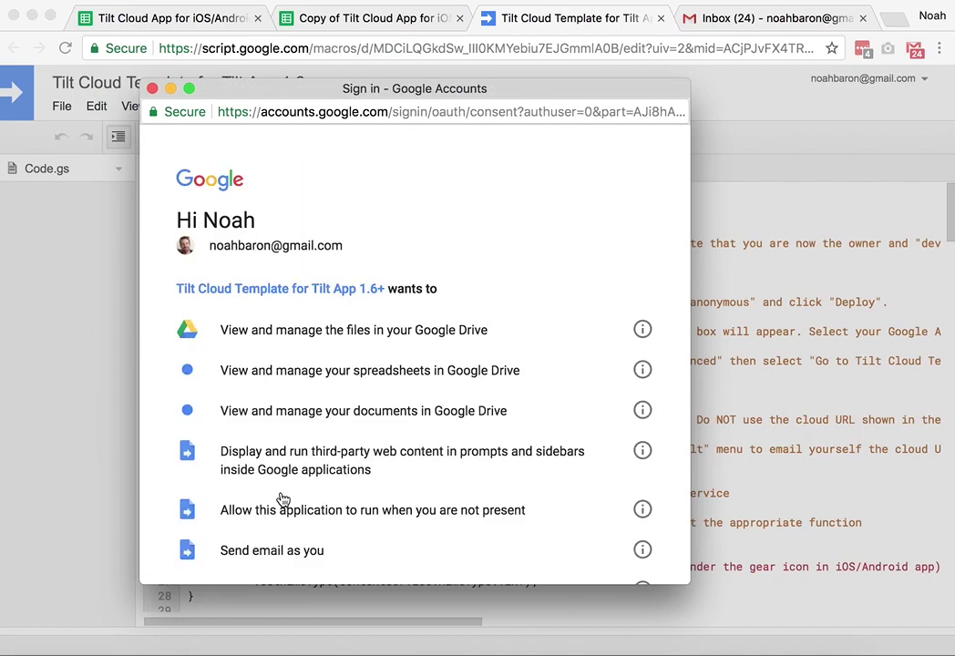
- Review the Tilt Cloud Template's requested permissions list and allow them
scroll(347, 490, down, 5)
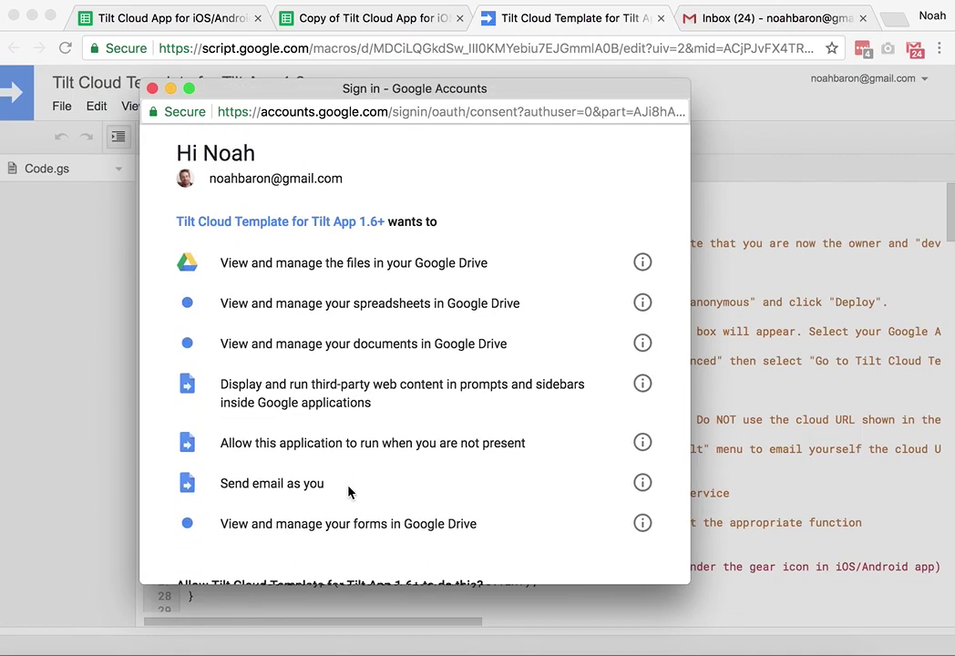
scroll(347, 492, down, 3)
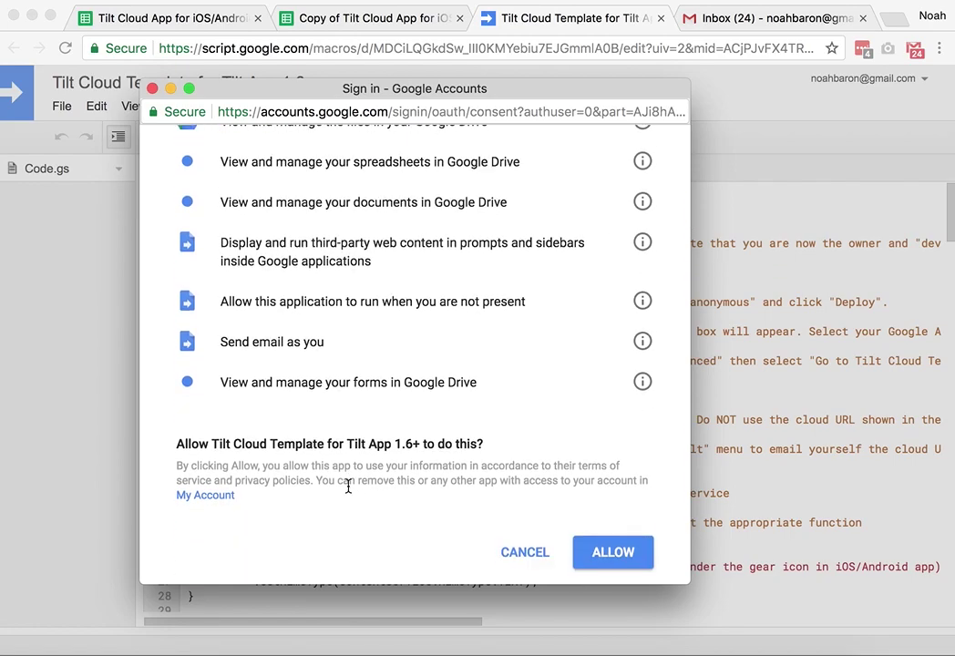
scroll(445, 409, up, 3)
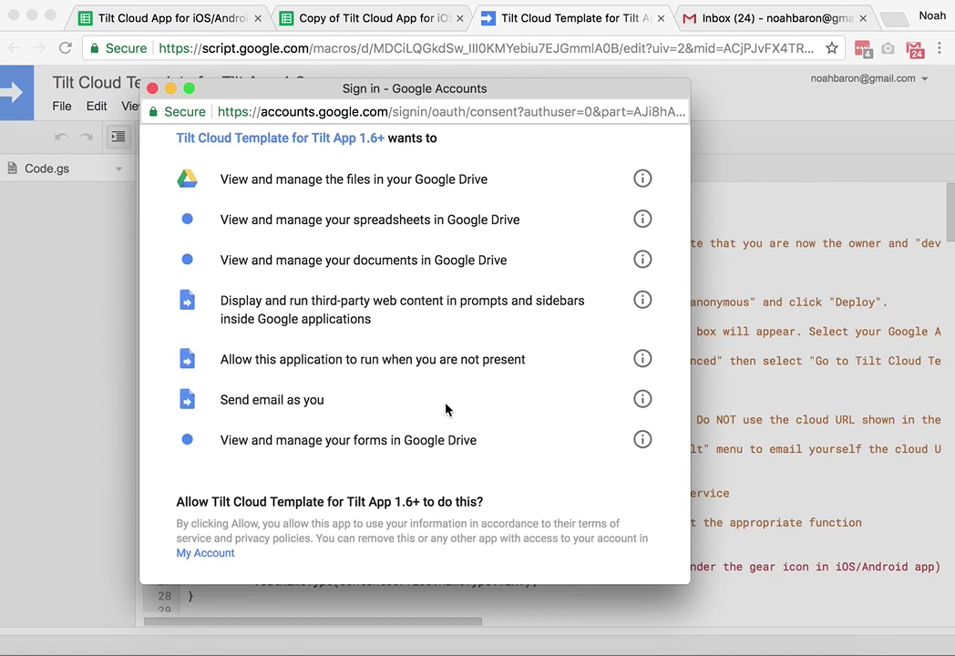
scroll(446, 409, up, 1)
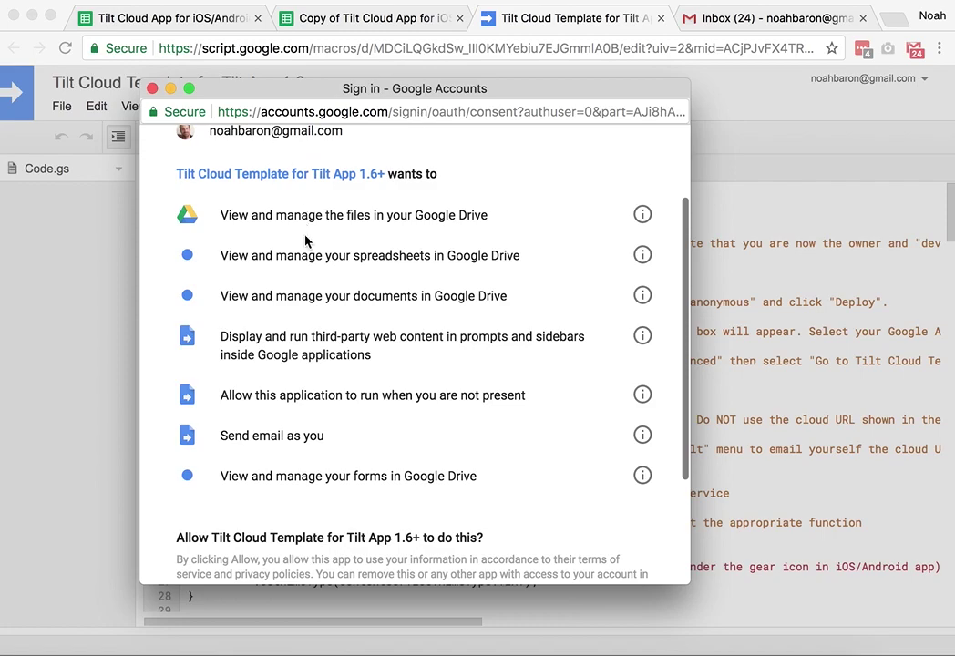
scroll(446, 464, up, 1)
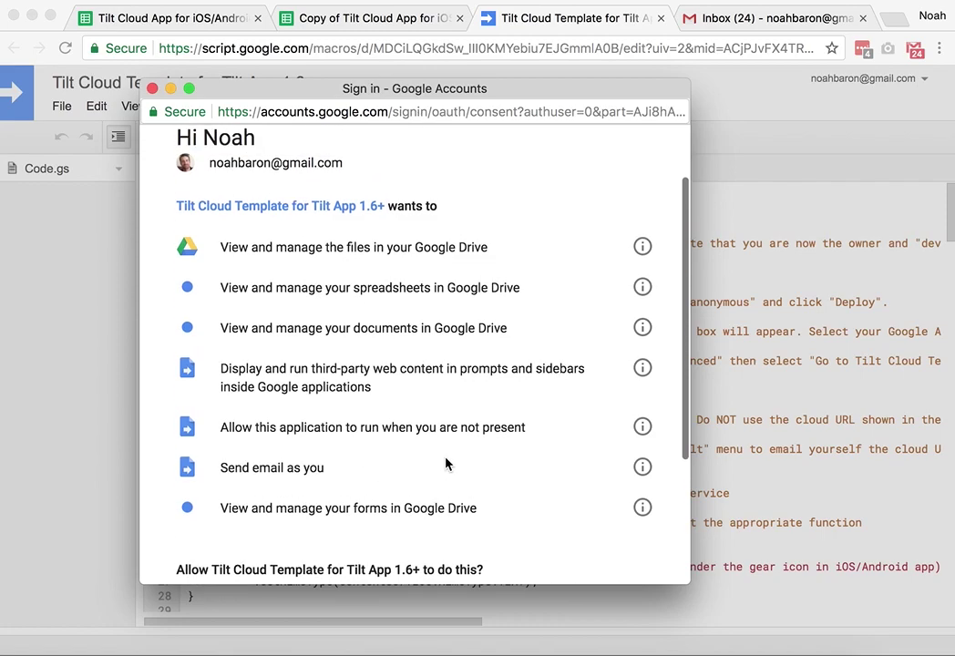
scroll(495, 482, down, 2)
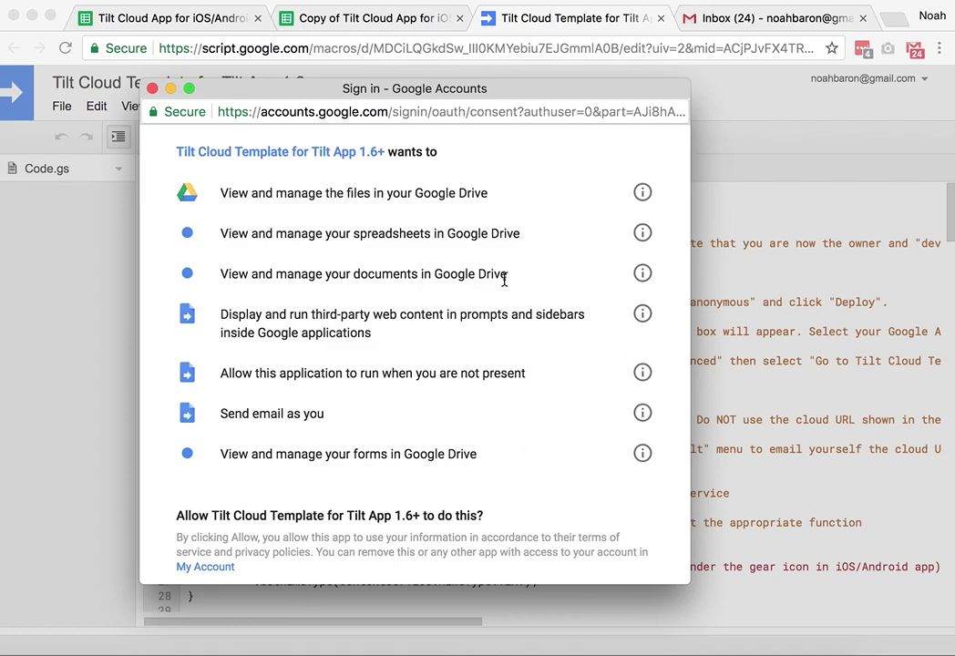
scroll(533, 432, up, 1)
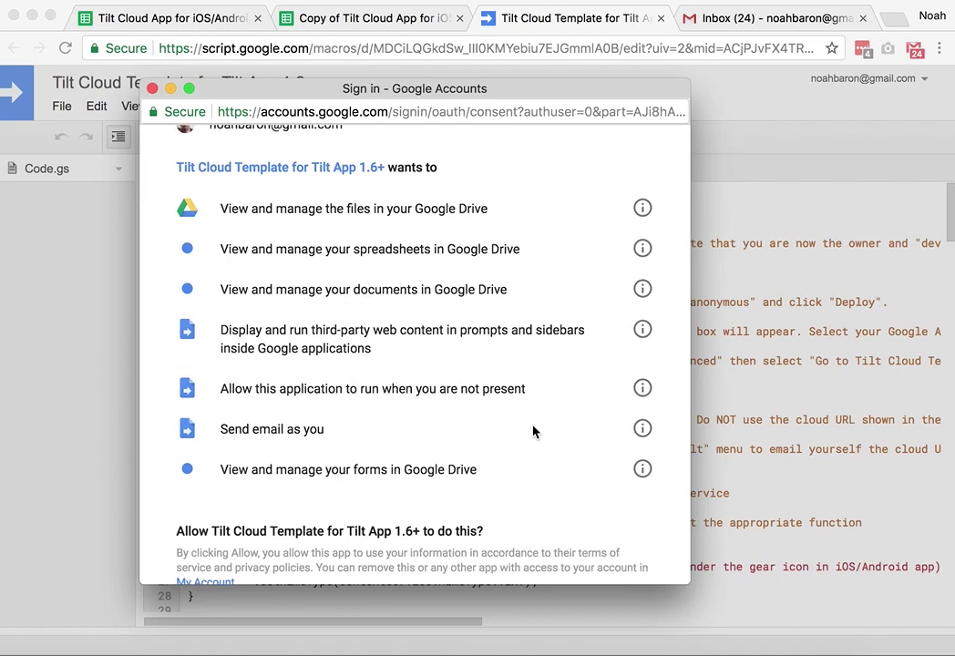
scroll(533, 432, down, 3)
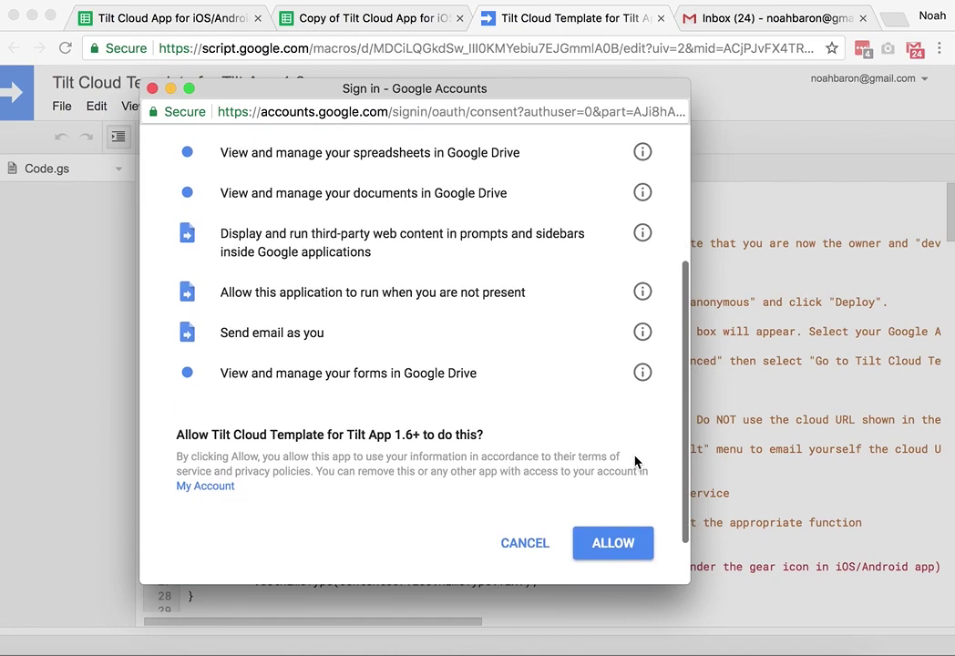
click(616, 541)
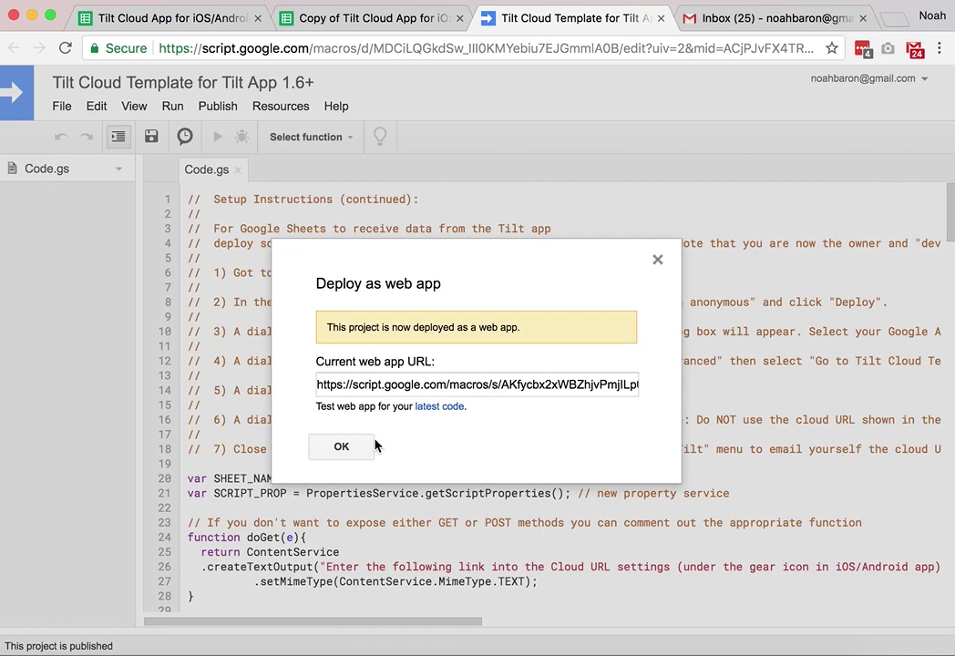
- Dismiss the web app deployment confirmation and return to the copied spreadsheet
click(342, 447)
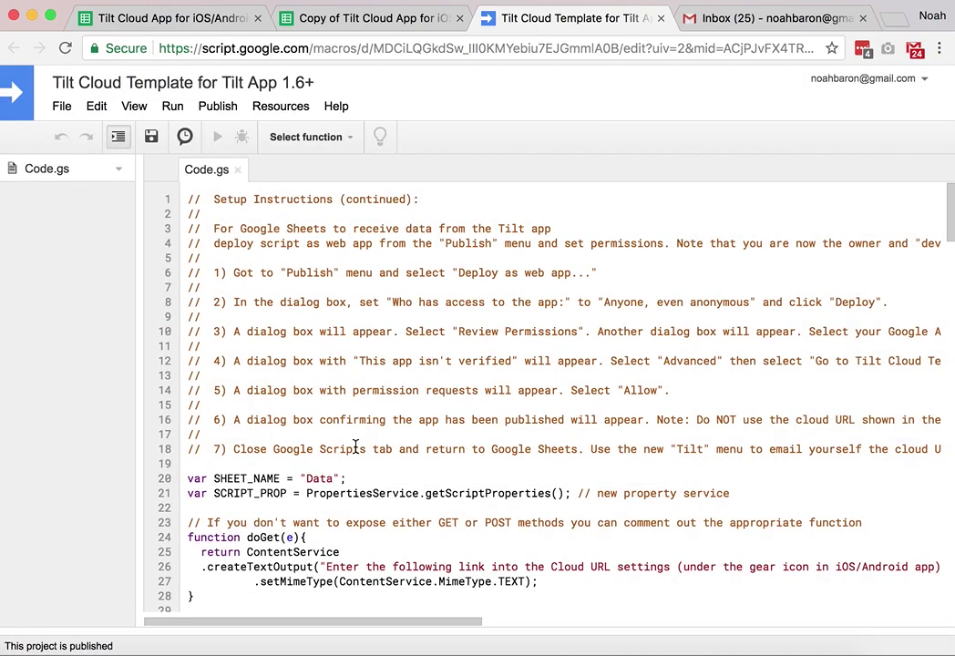
click(661, 19)
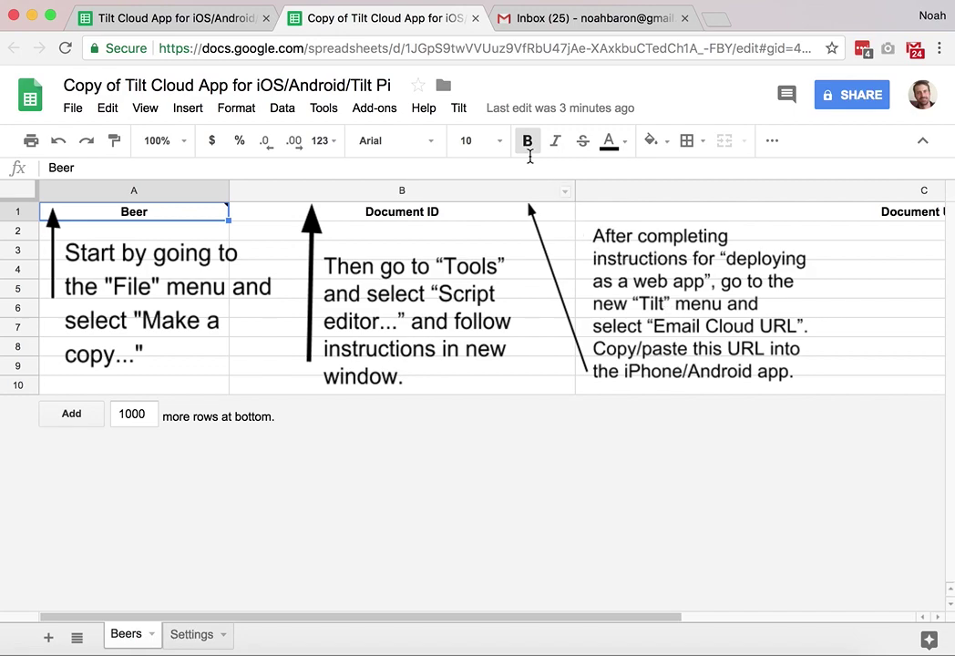
- Show the spreadsheet's Cloud URL via Tilt > View Cloud URL, copy it, and close the message
click(459, 108)
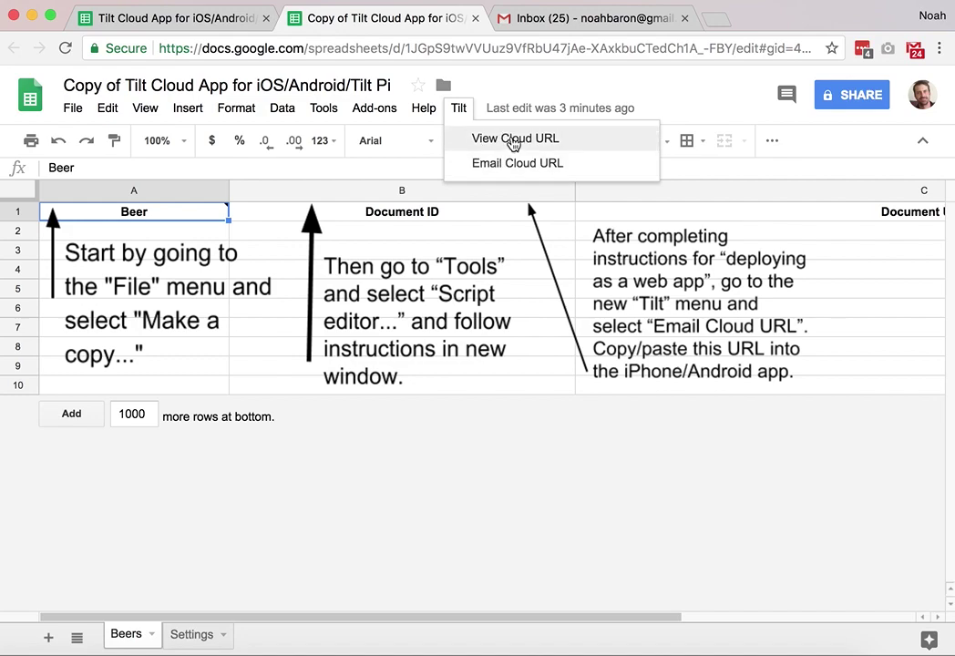
click(517, 140)
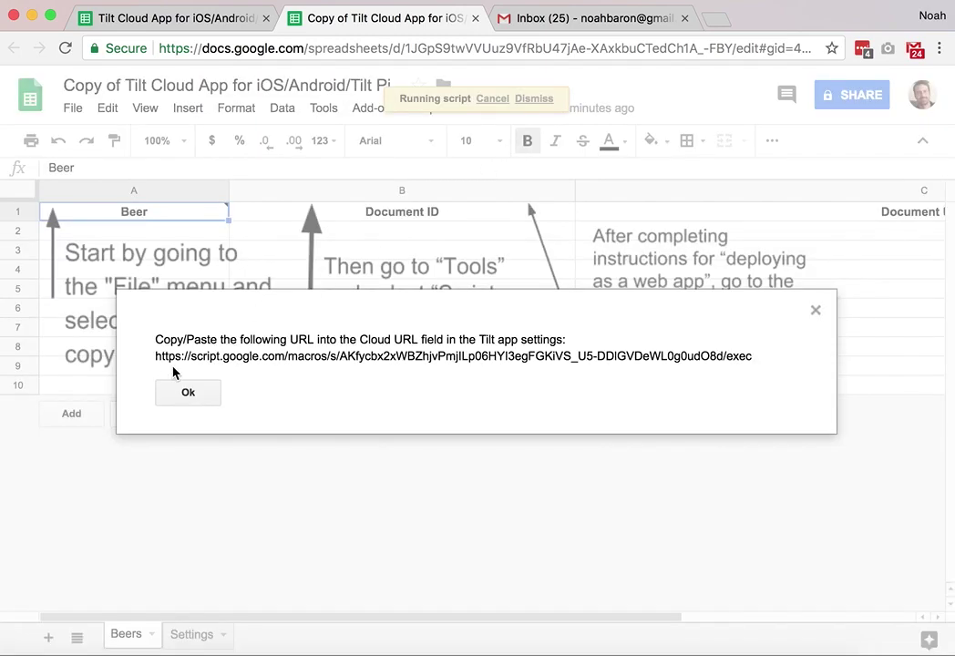
drag(155, 355, 156, 362)
click(749, 352)
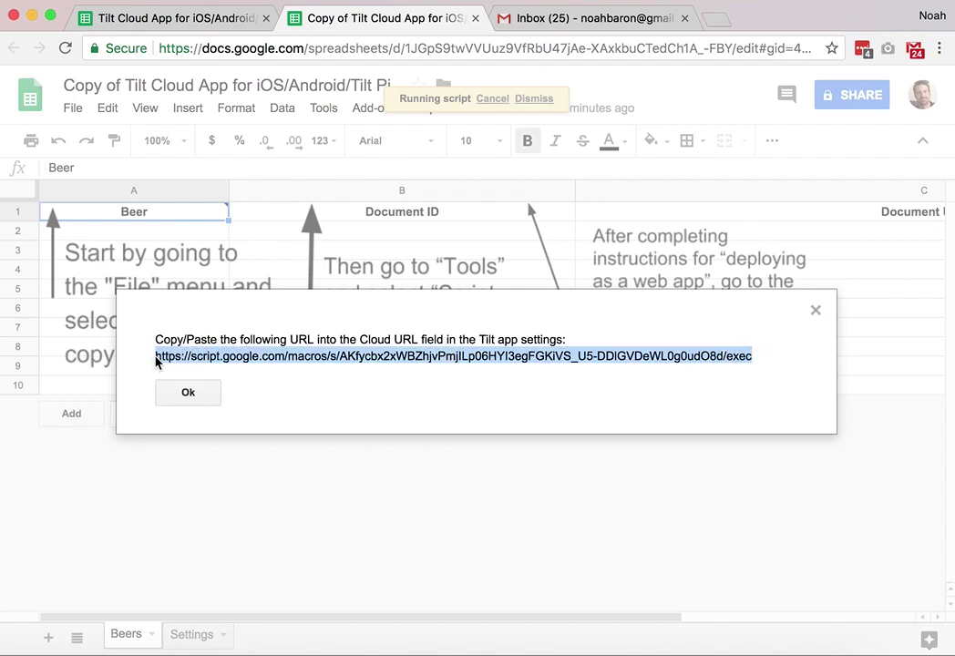
click(177, 394)
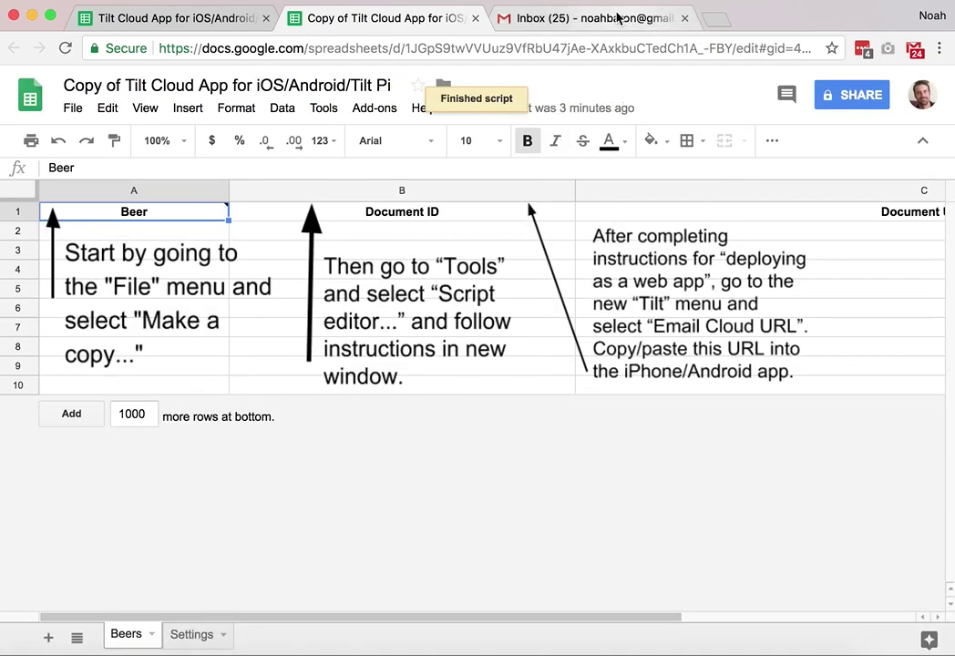
- Load the Tilt Pi dashboard at 192.168.42.31:1880 in a new tab and open its Logging page
click(712, 22)
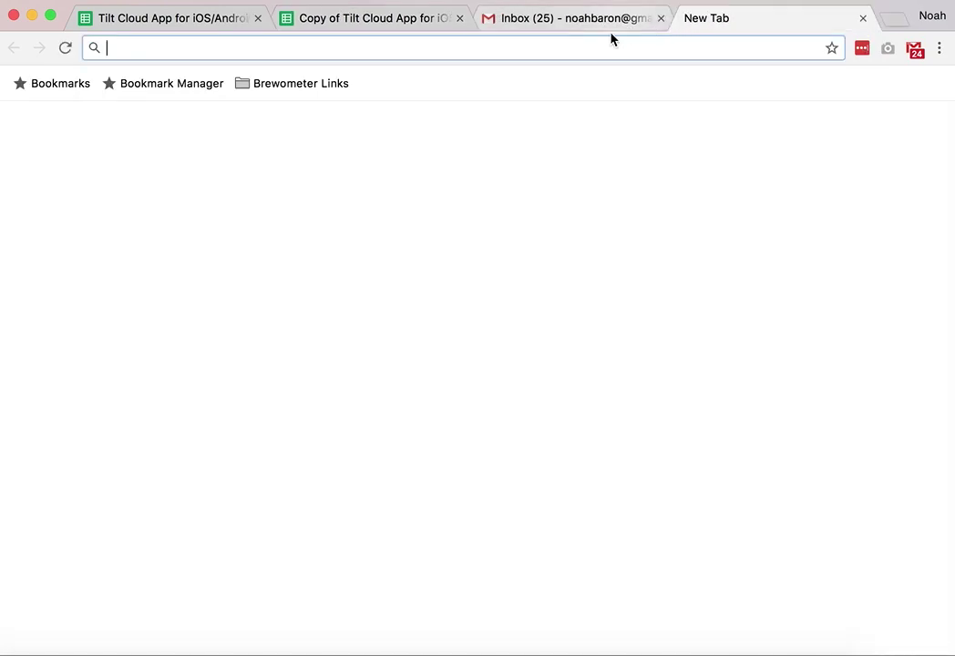
text(192)
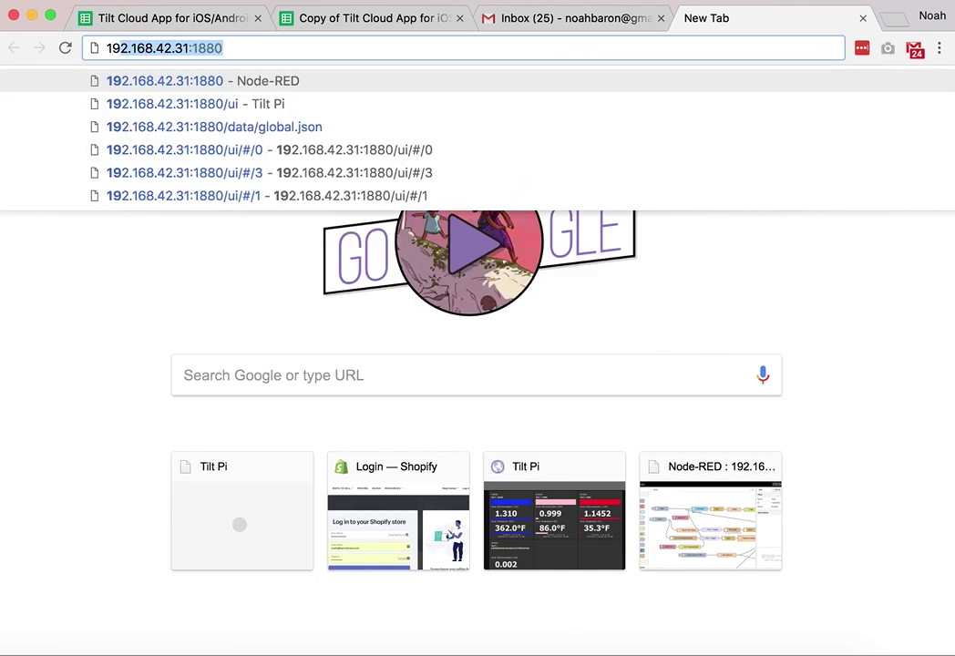
click(230, 105)
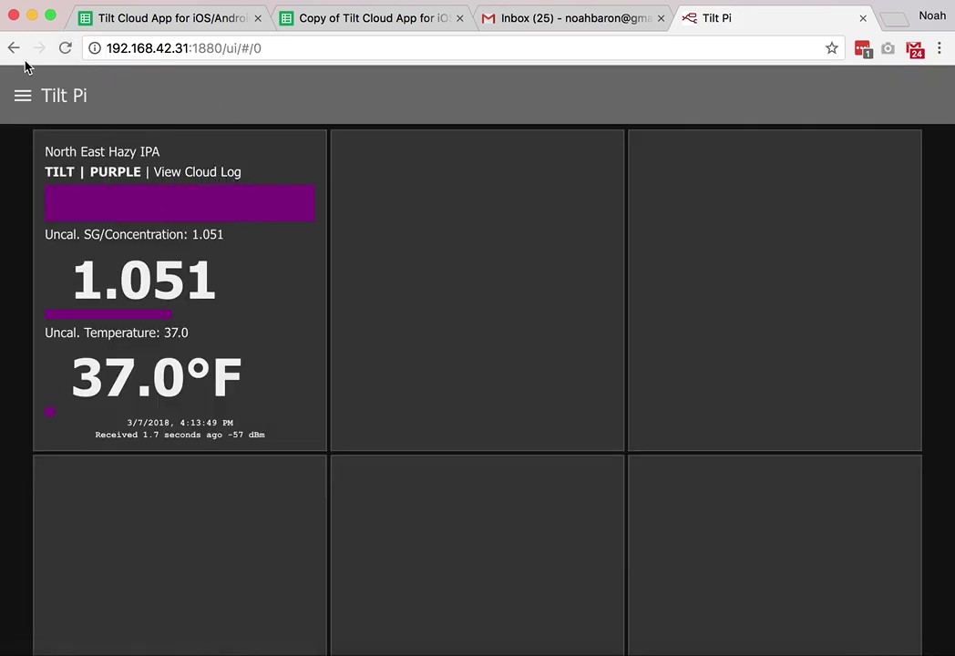
click(23, 96)
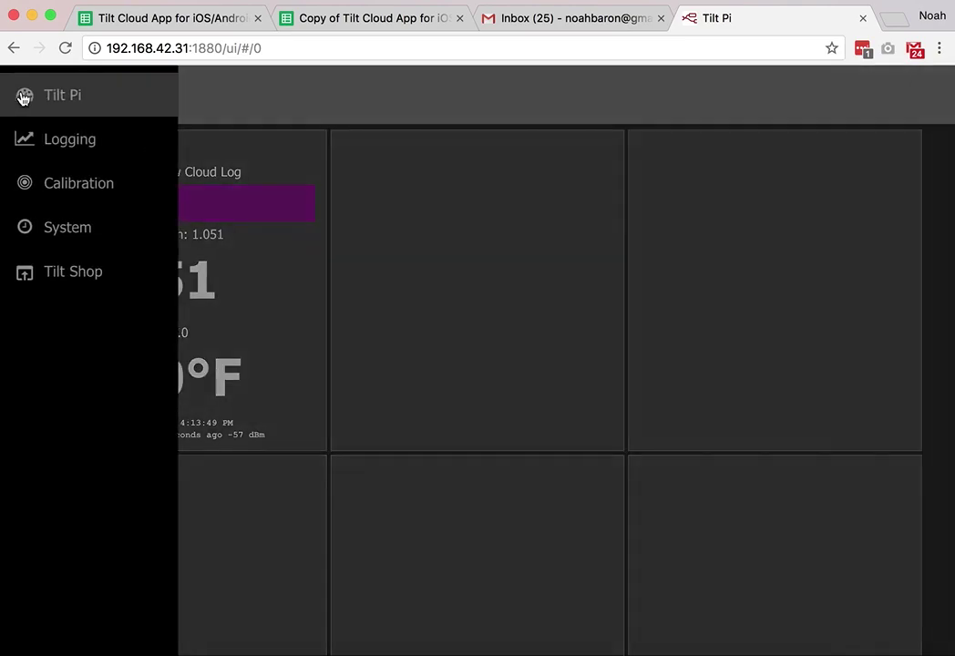
click(87, 153)
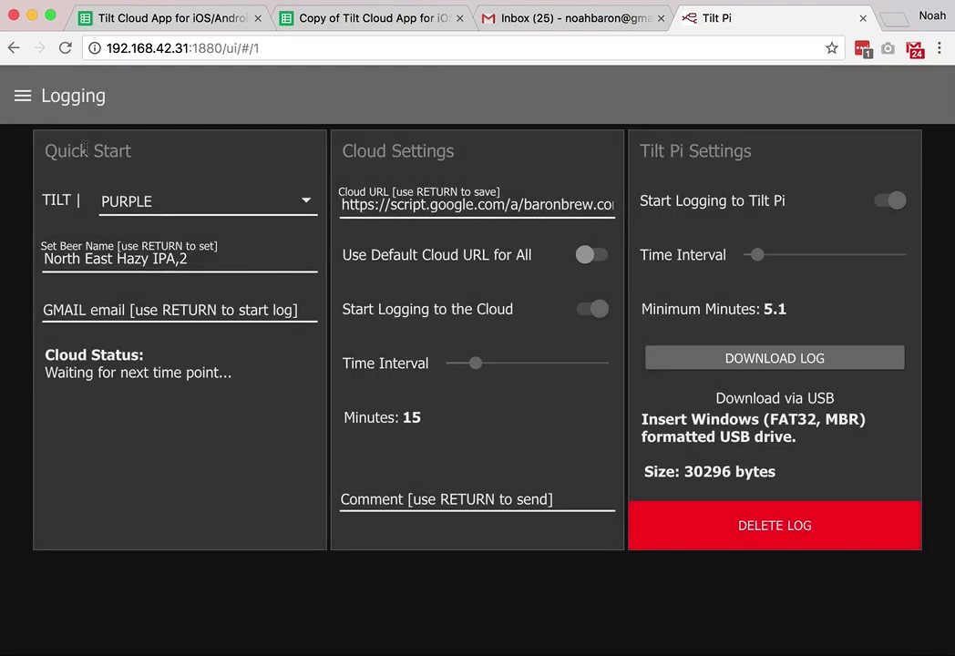
- Clear the PURPLE Tilt's old Beer Name and submit the empty field
click(210, 260)
key(super+a)
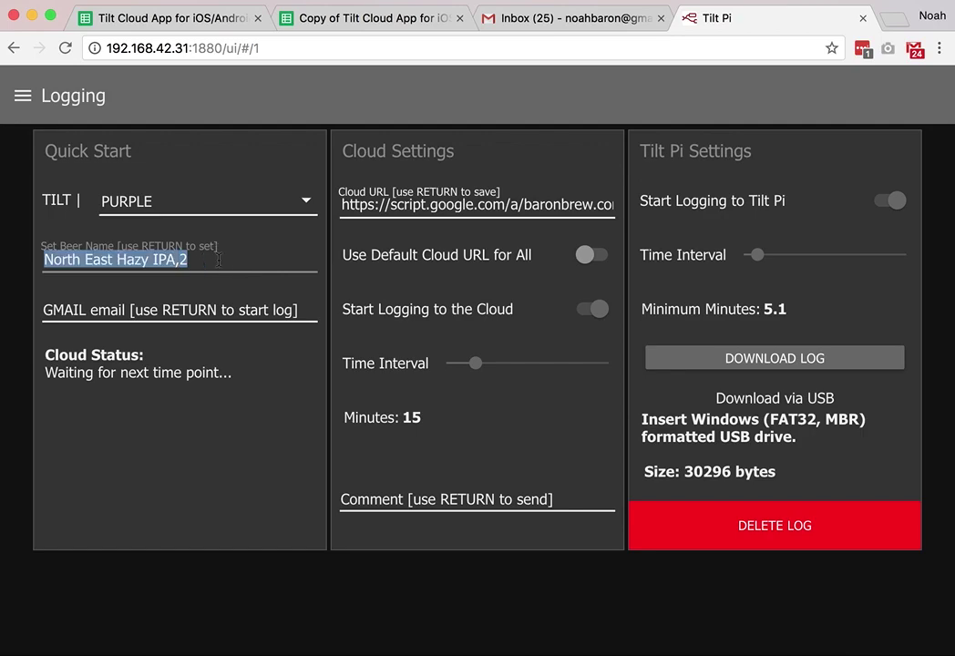
key(BackSpace)
key(Return)
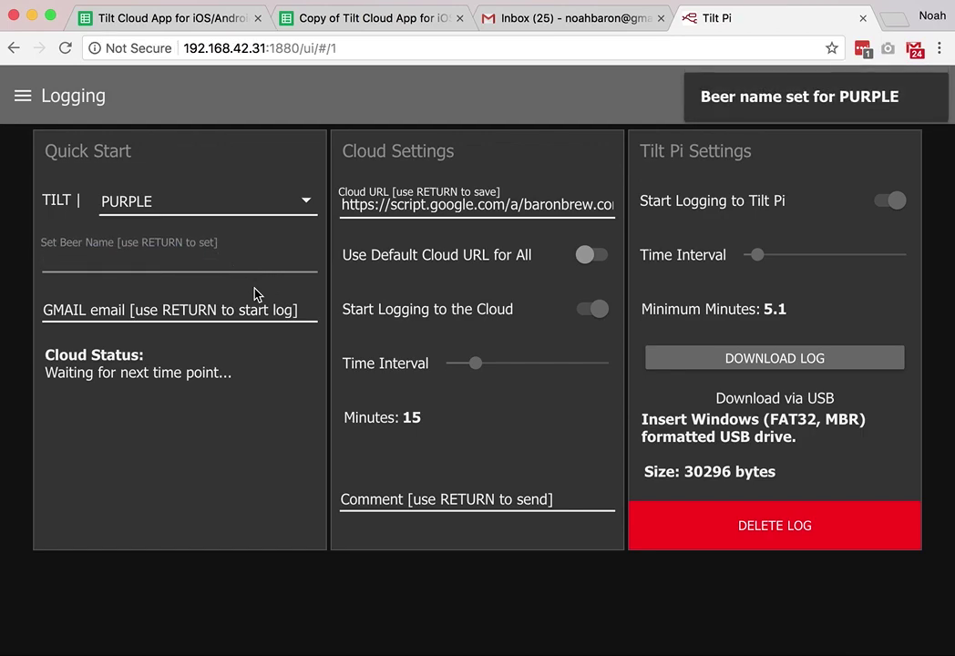
- Replace the old Cloud URL with the copied web app URL and save it
triple_click(571, 204)
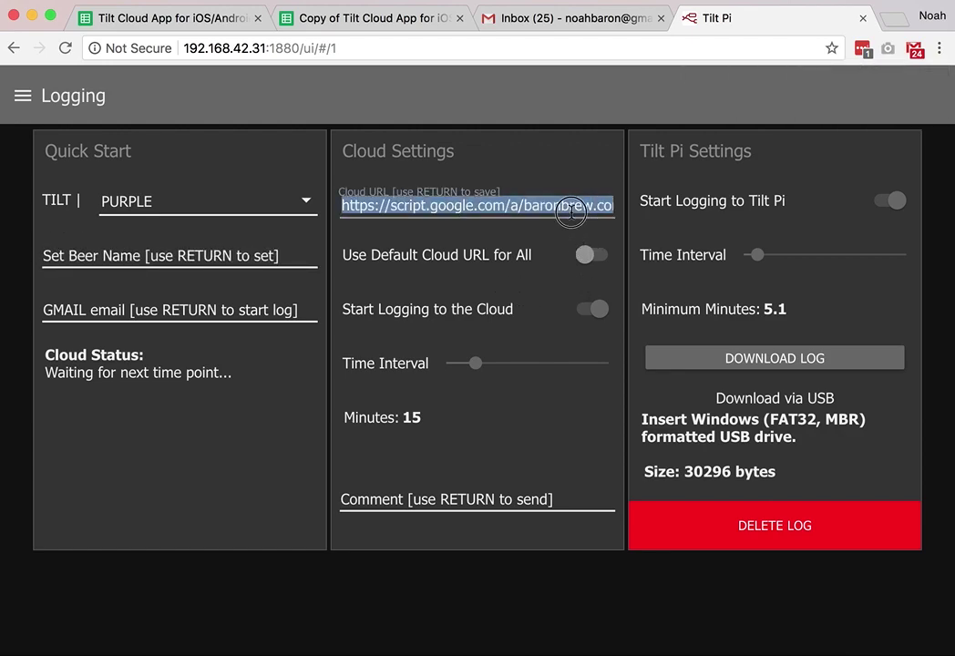
key(BackSpace)
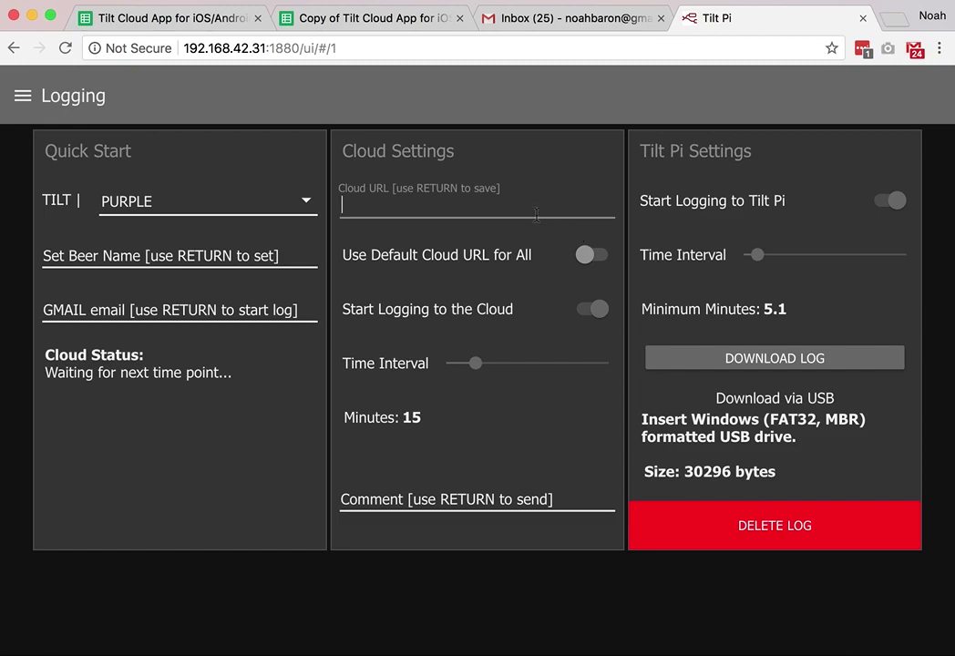
key(super+v)
key(Return)
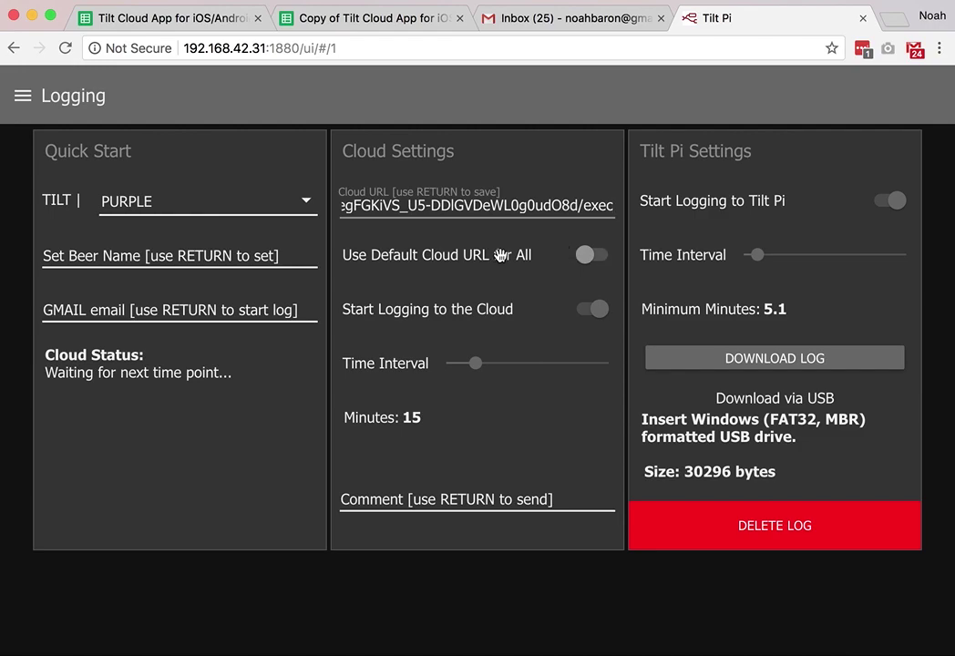
- Set the PURPLE Tilt's beer name to 'Amber Ale'
click(133, 262)
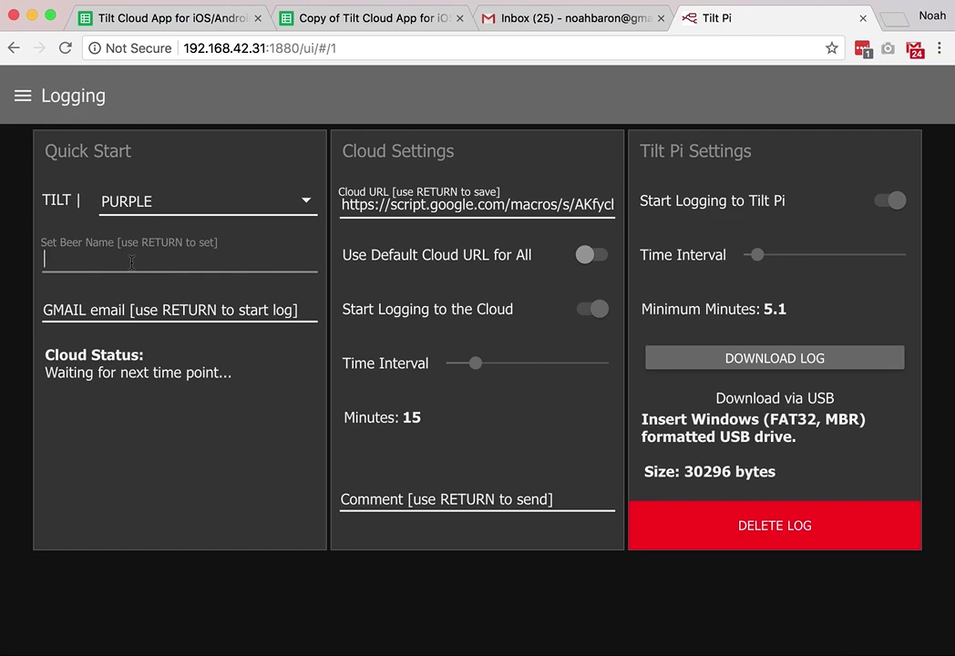
text(Amber)
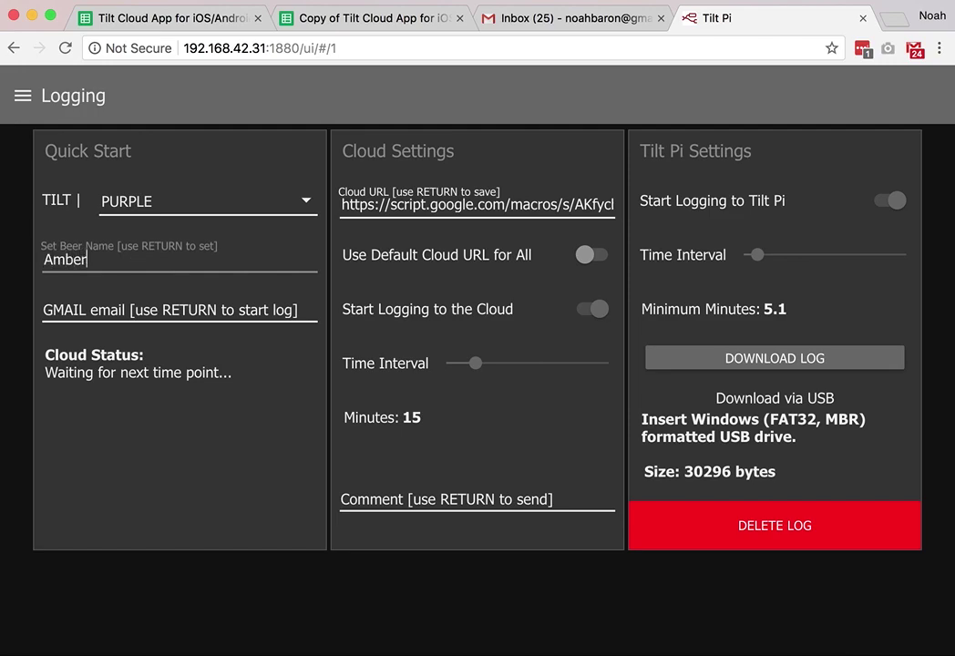
text( Ale)
key(Return)
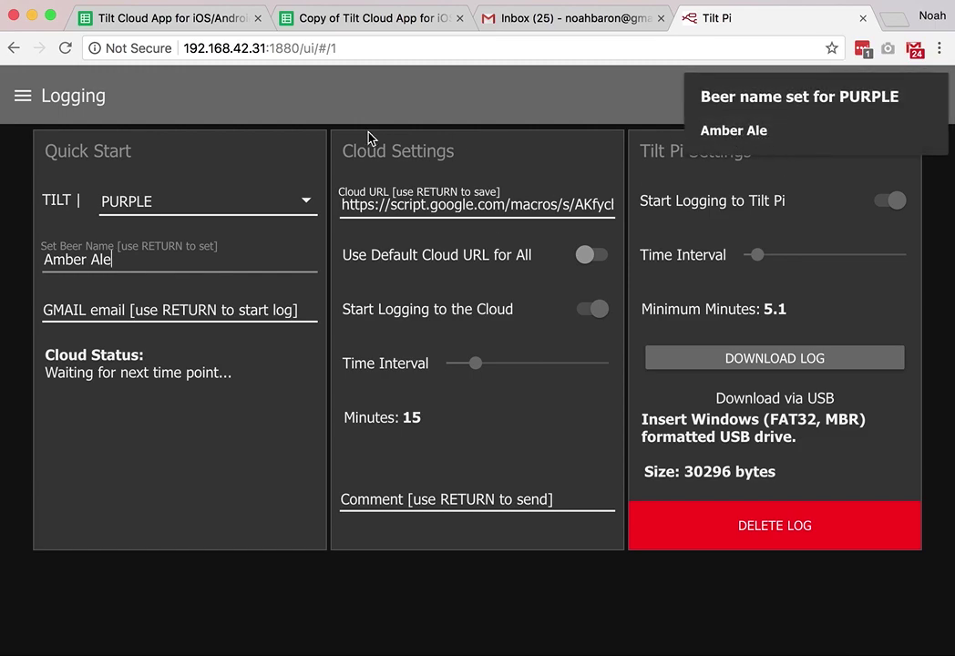
- Enter the Gmail address in the GMAIL email field to start logging to a new cloud sheet
click(199, 310)
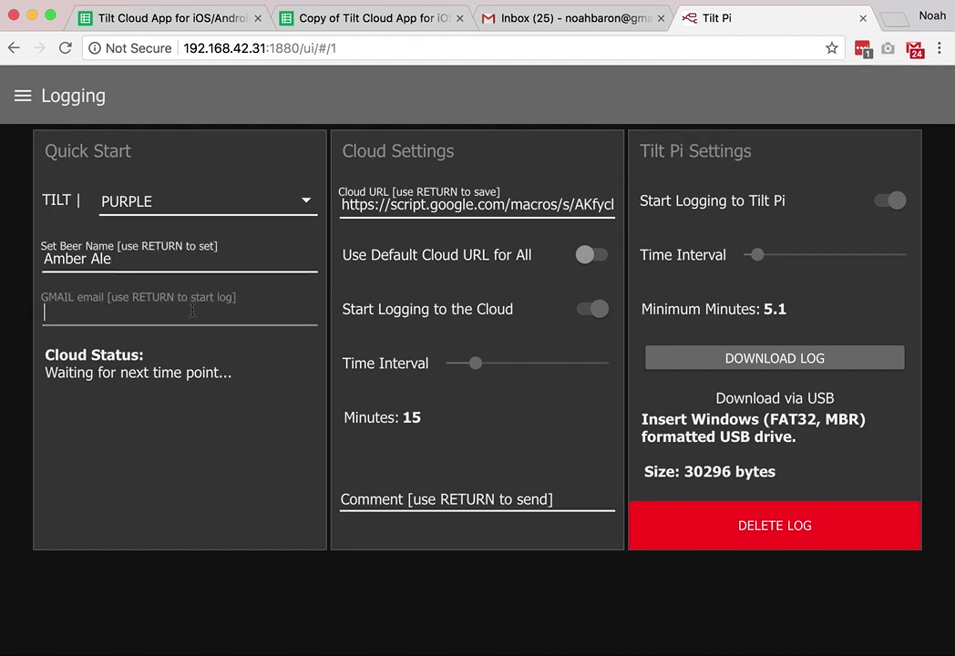
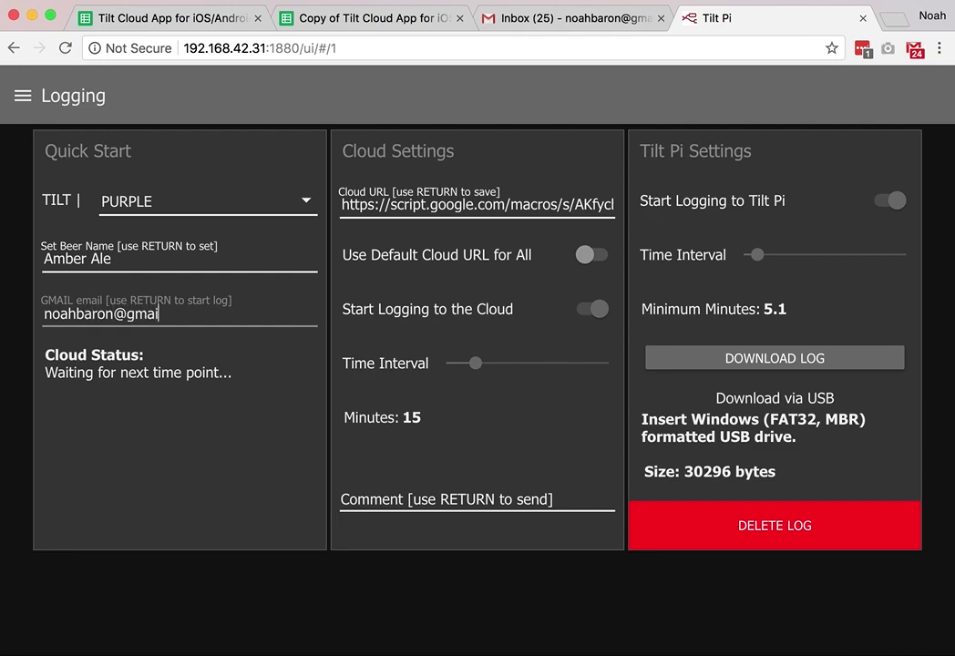
key(Return)
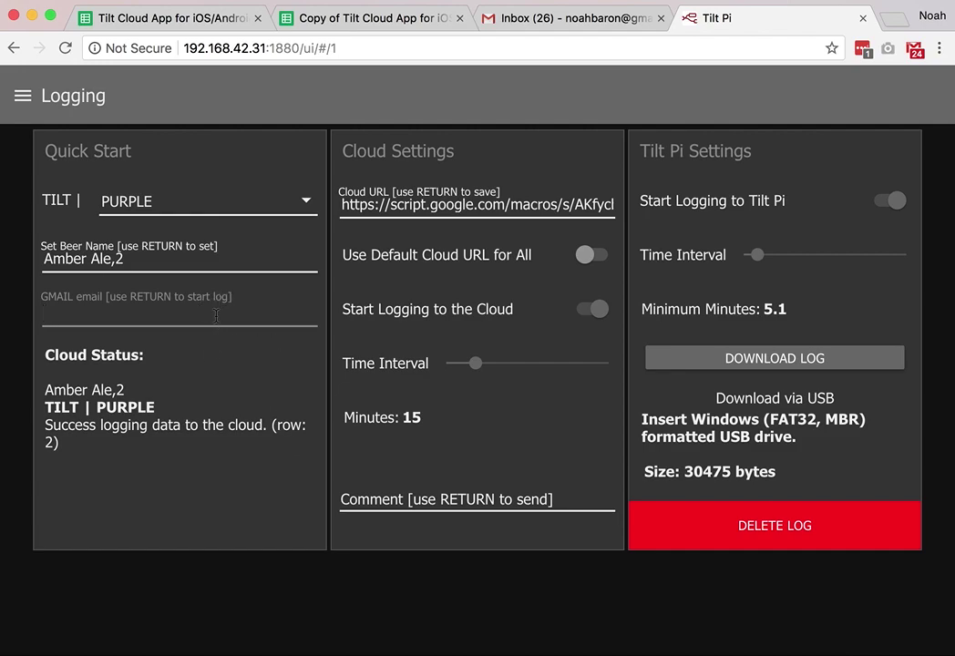
- Check Amber Ale on the Tilt Pi dashboard, then select a drawing in the Tilt Cloud App copy
click(23, 98)
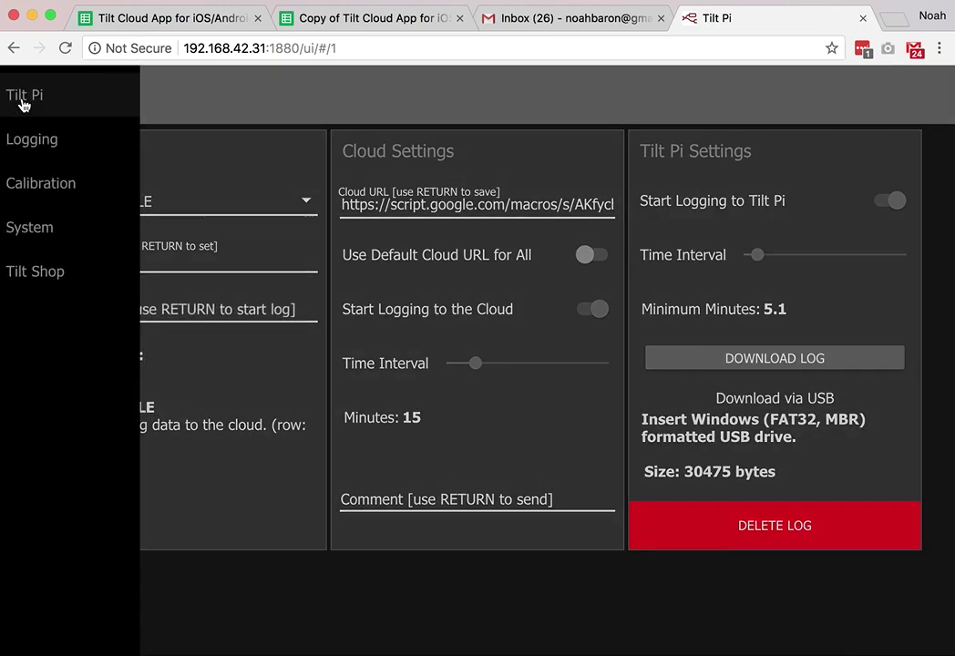
click(64, 107)
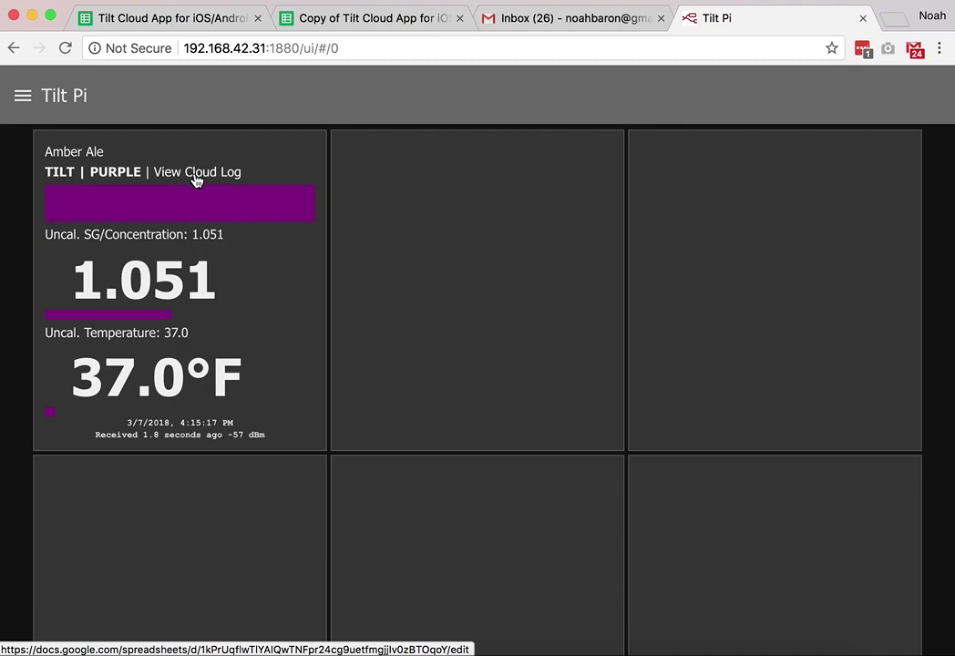
click(347, 27)
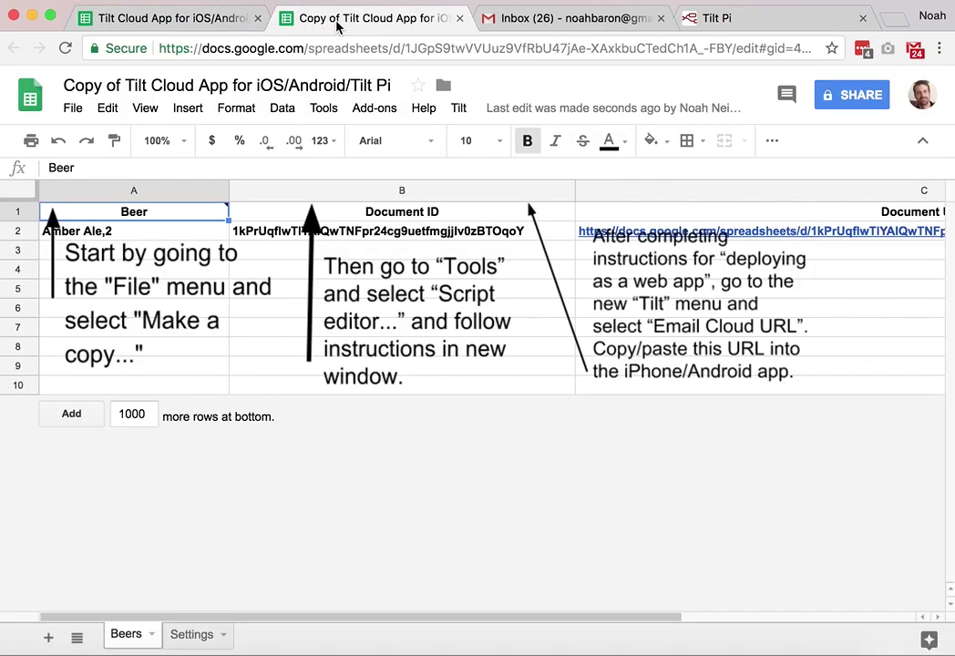
click(143, 298)
- Delete all three arrowed instruction drawings from the Beers sheet
key(Delete)
click(388, 310)
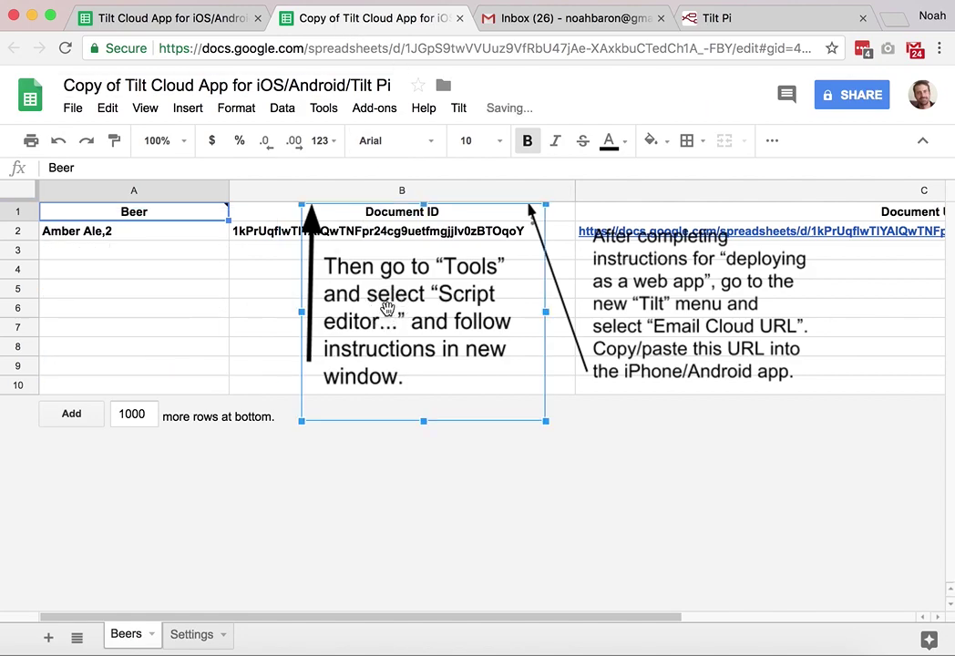
key(Delete)
click(638, 297)
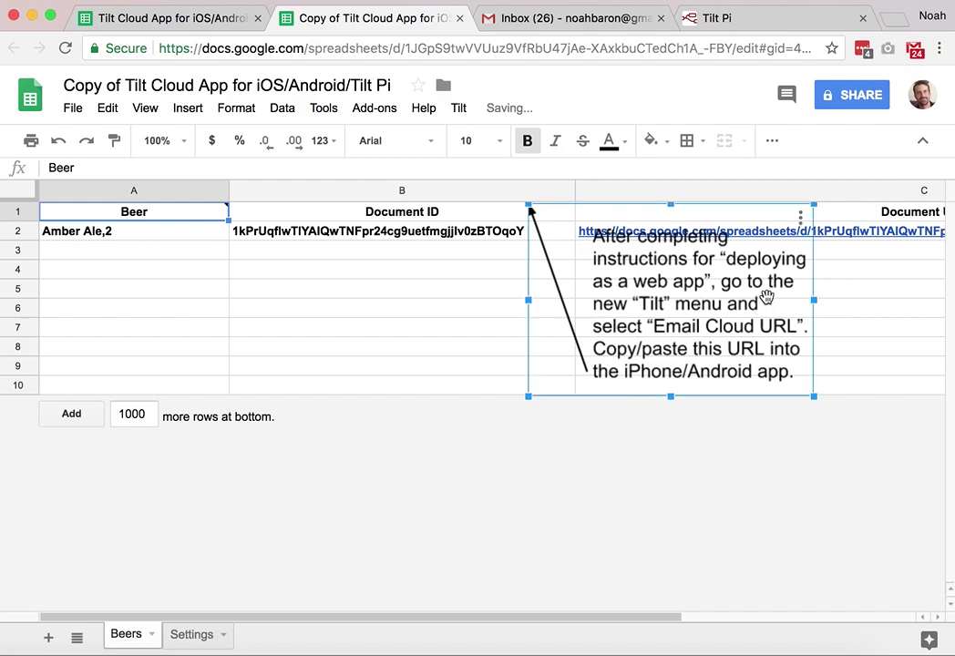
key(Delete)
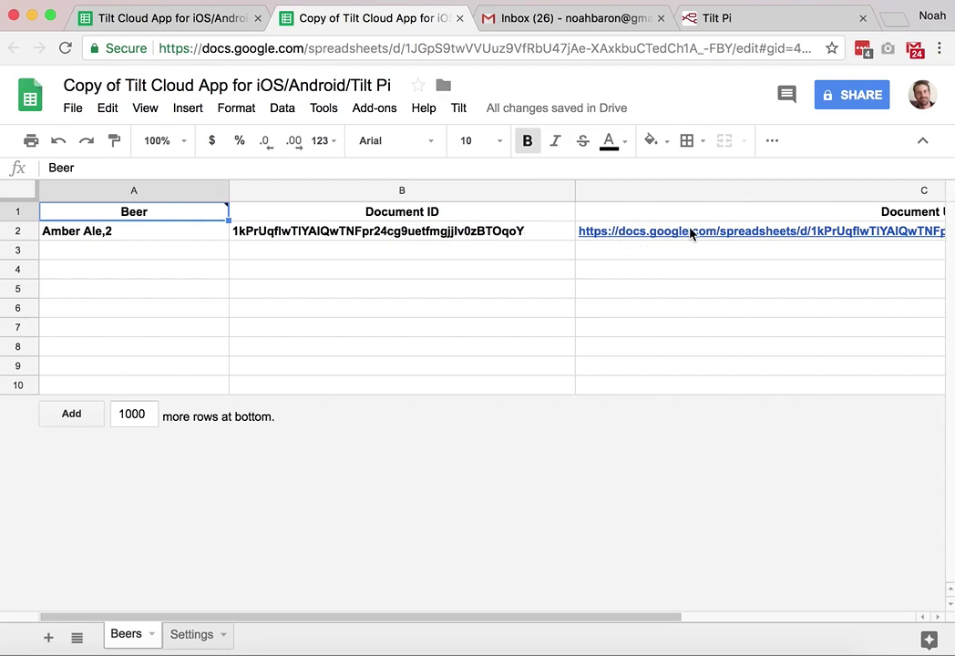
- Open the Amber Ale (PURPLE TILT) log spreadsheet from the document link in cell C2
click(750, 250)
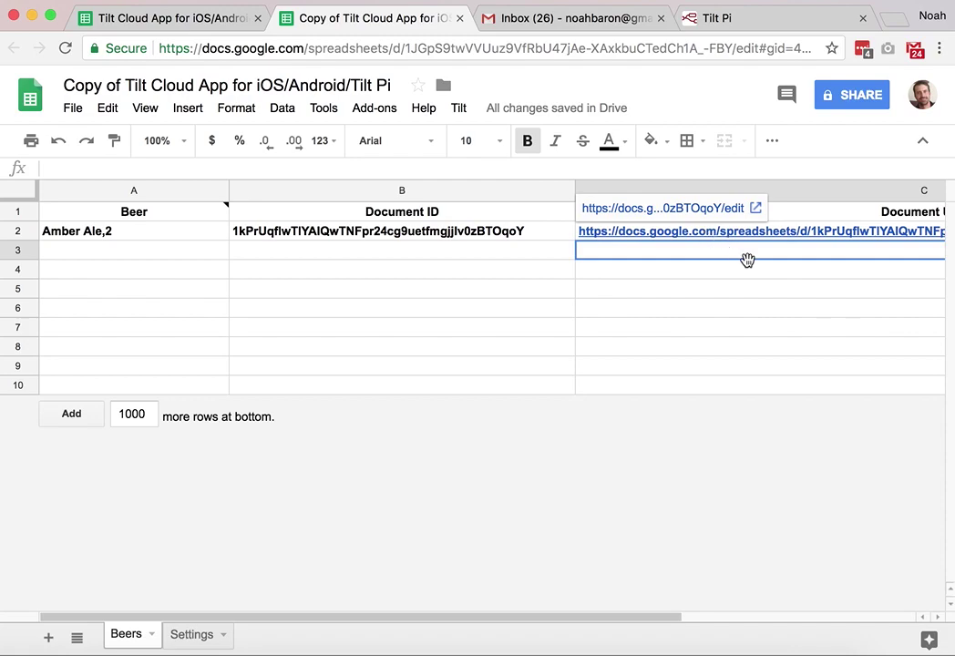
click(742, 238)
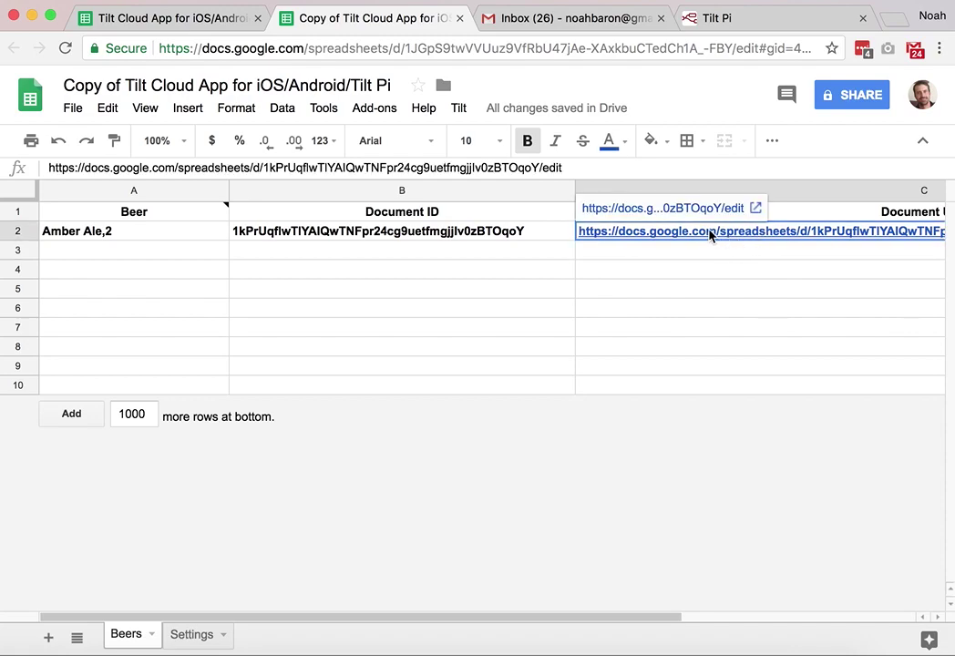
click(678, 207)
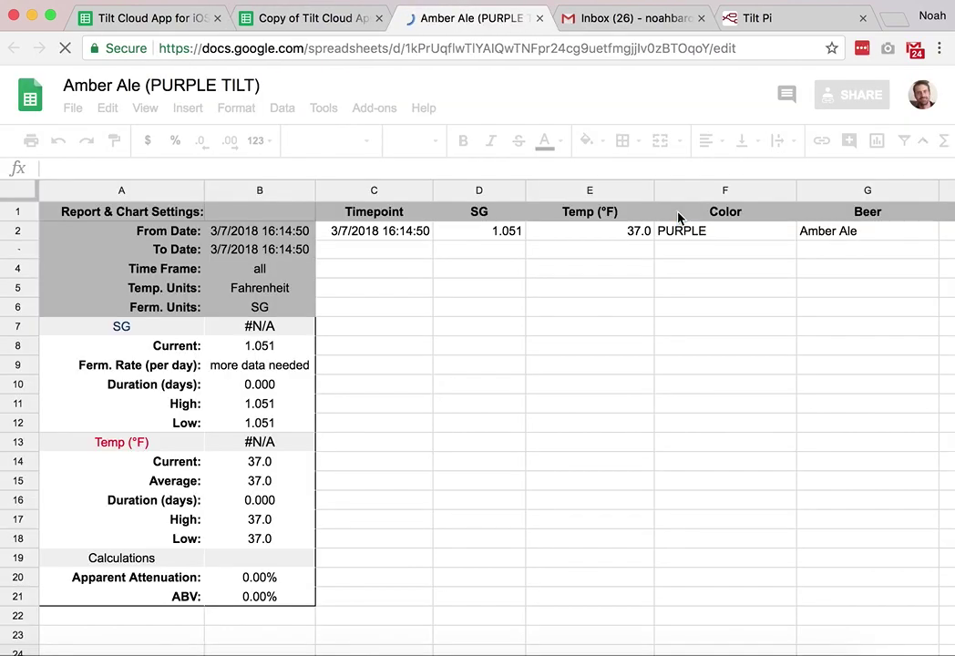